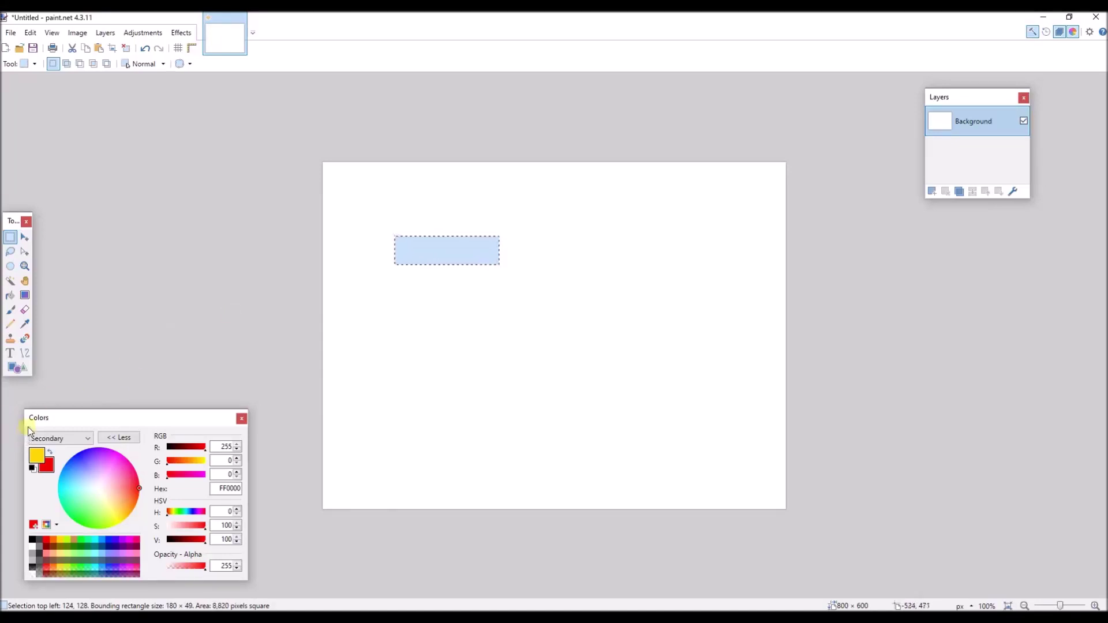
Step: Make red primary and FFFF00 yellow secondary, then fill the selection with a left-to-right gradient
click(51, 454)
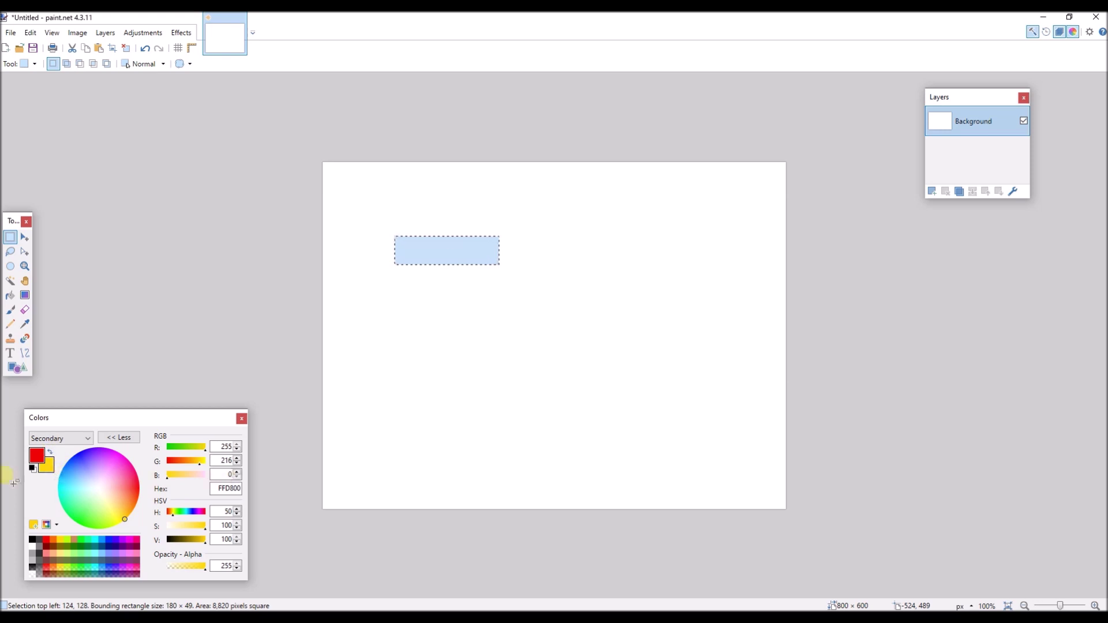
click(65, 513)
drag(202, 470, 206, 469)
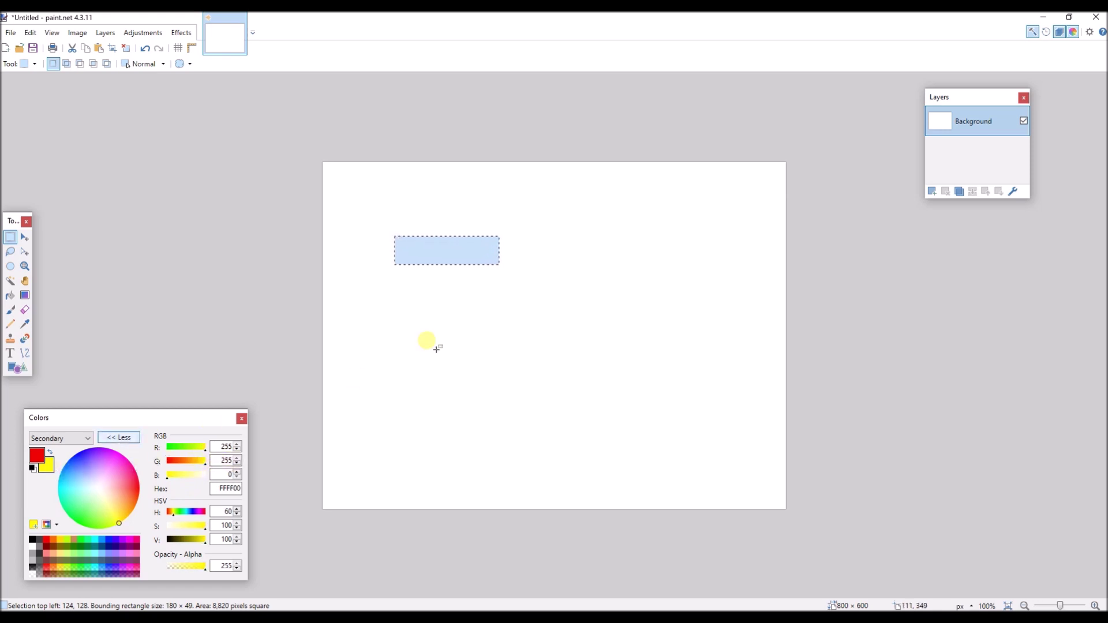
click(19, 295)
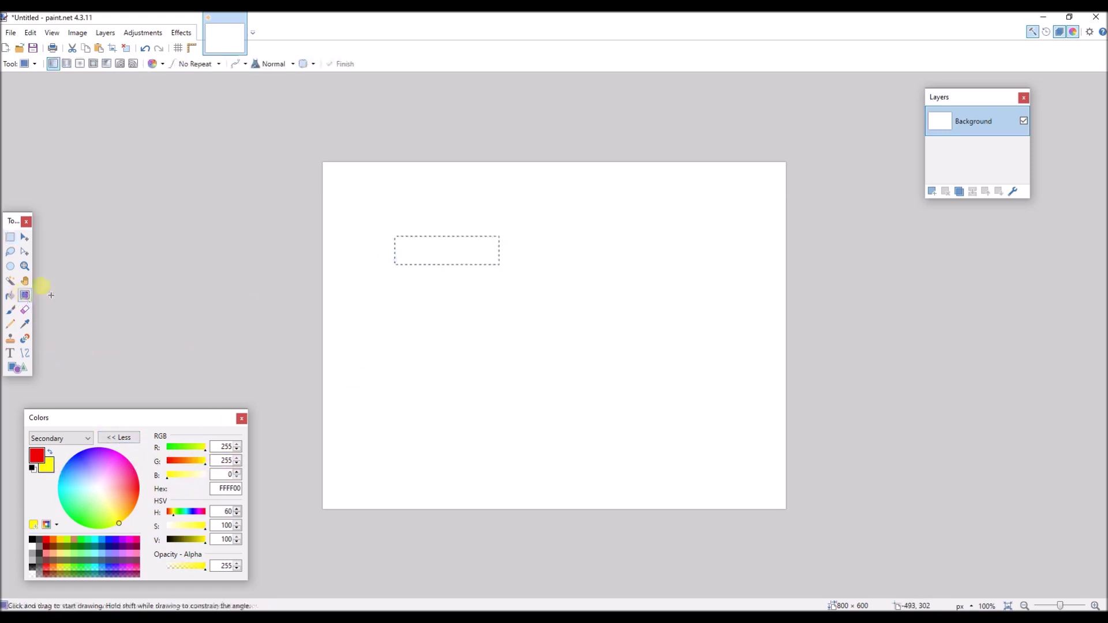
drag(429, 246, 480, 248)
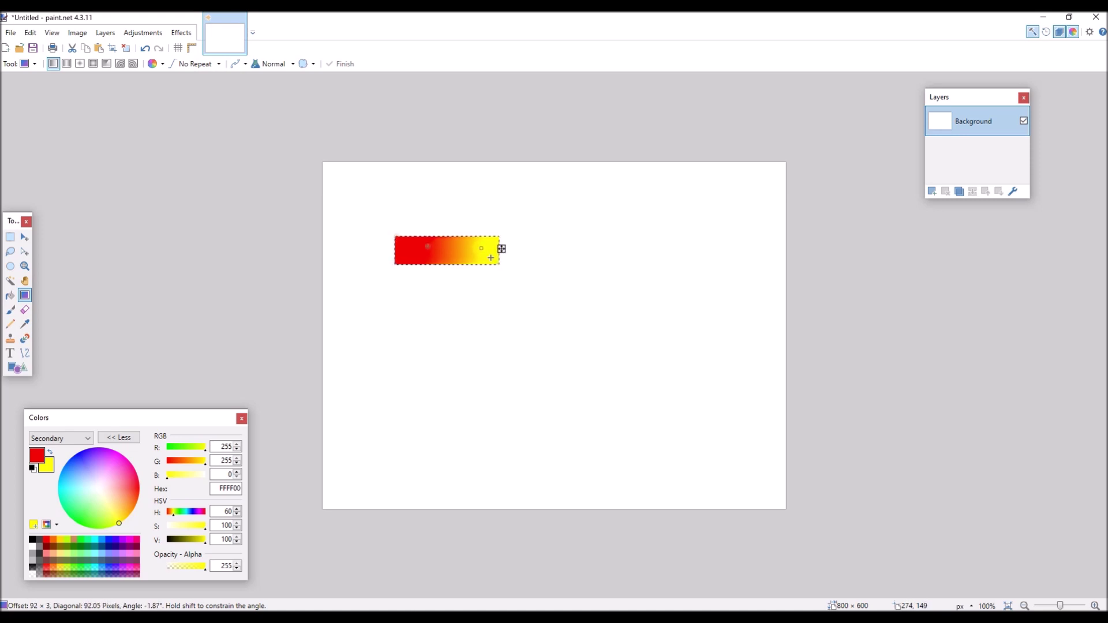
drag(491, 257, 491, 257)
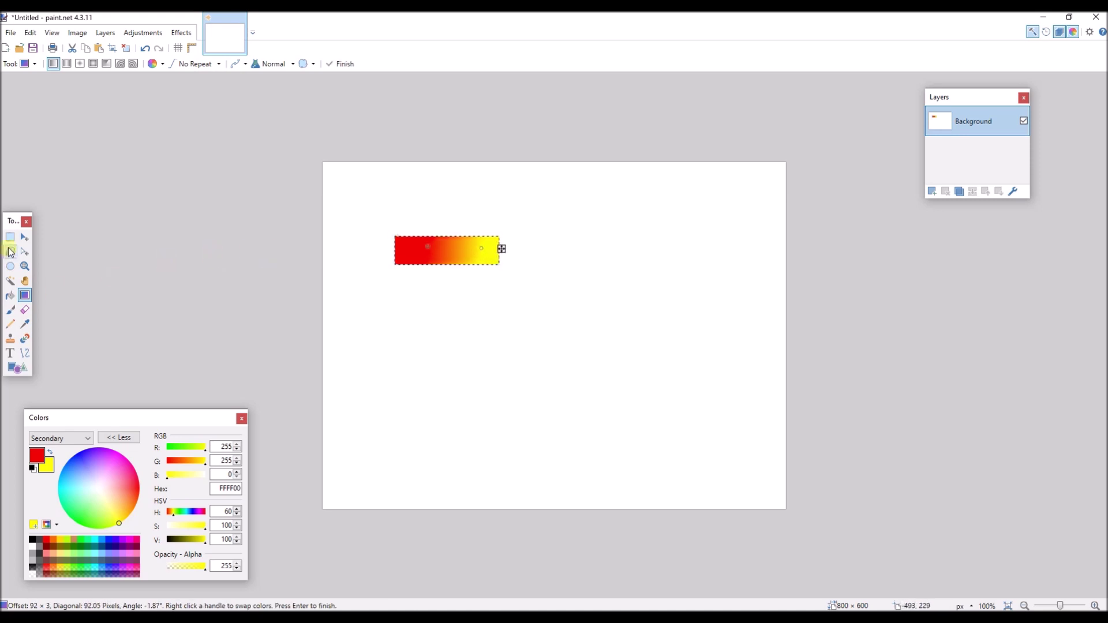
click(10, 237)
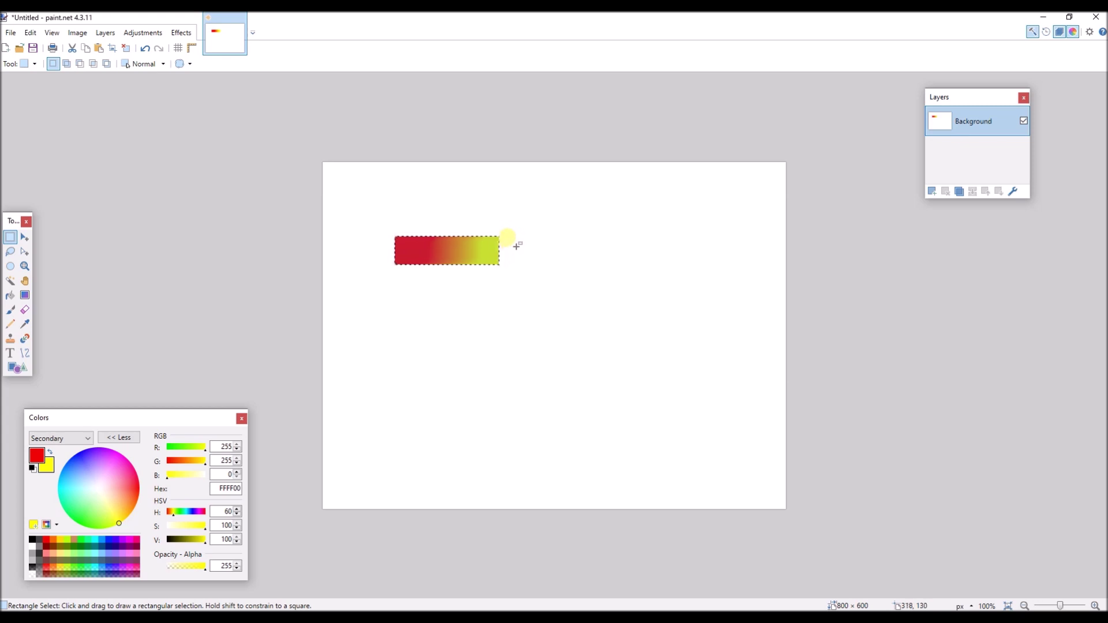
Step: Select a new rectangle right of the first gradient and set yellow primary, green secondary
drag(505, 235, 609, 265)
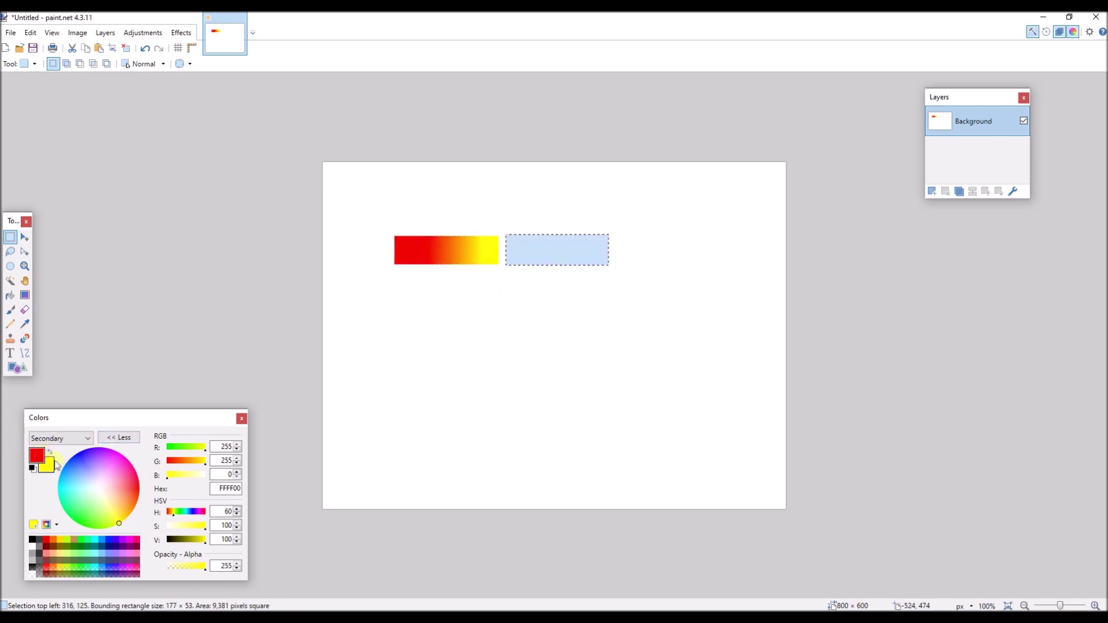
click(83, 541)
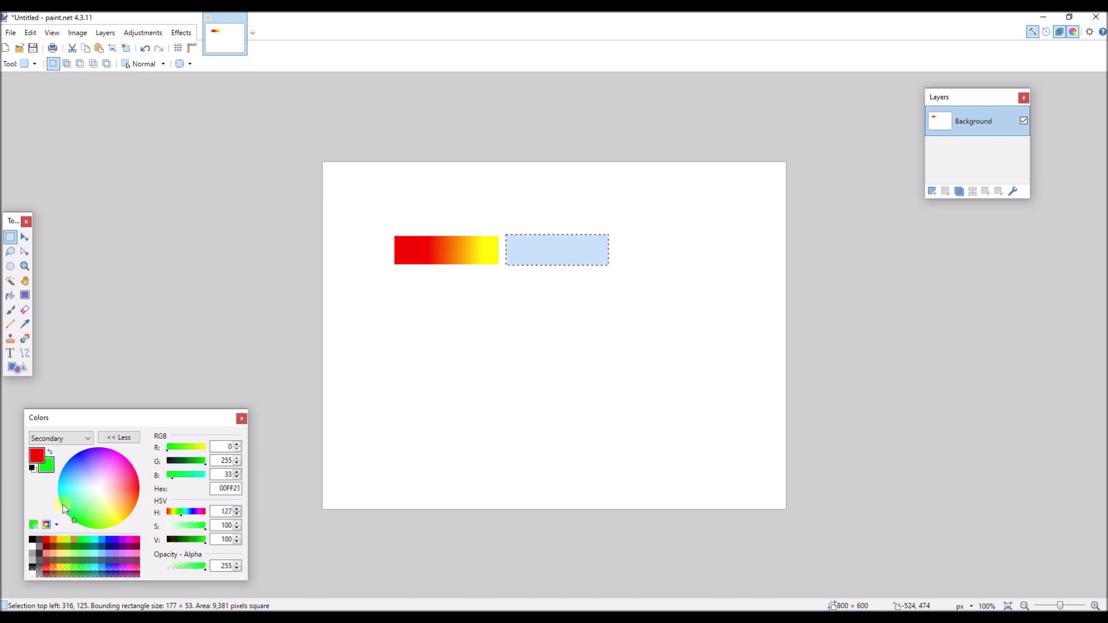
click(50, 454)
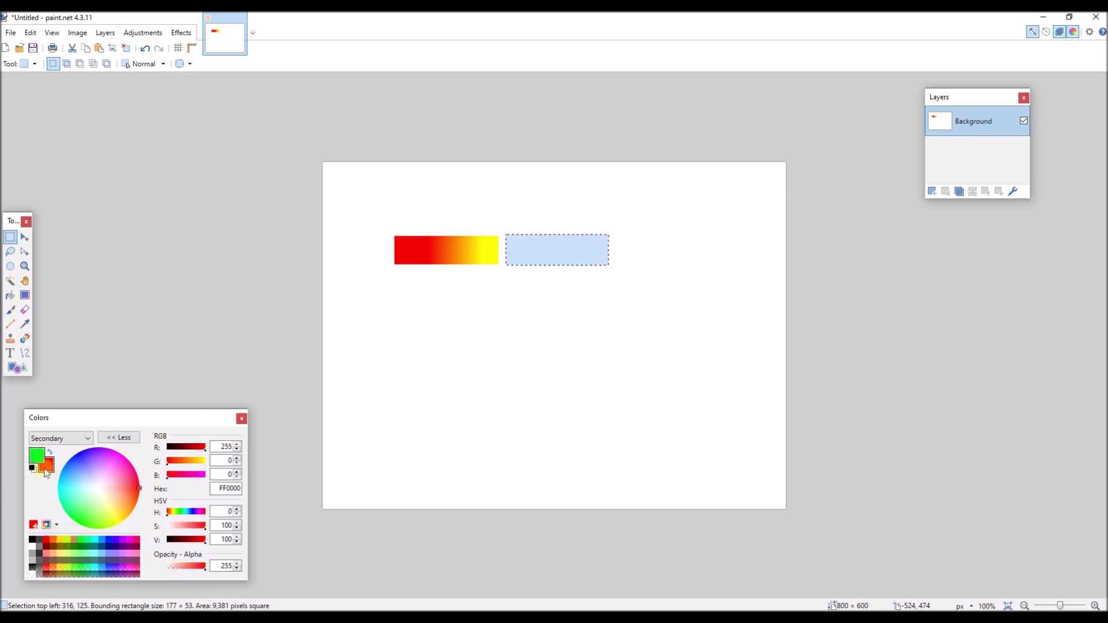
click(61, 541)
drag(201, 471, 207, 470)
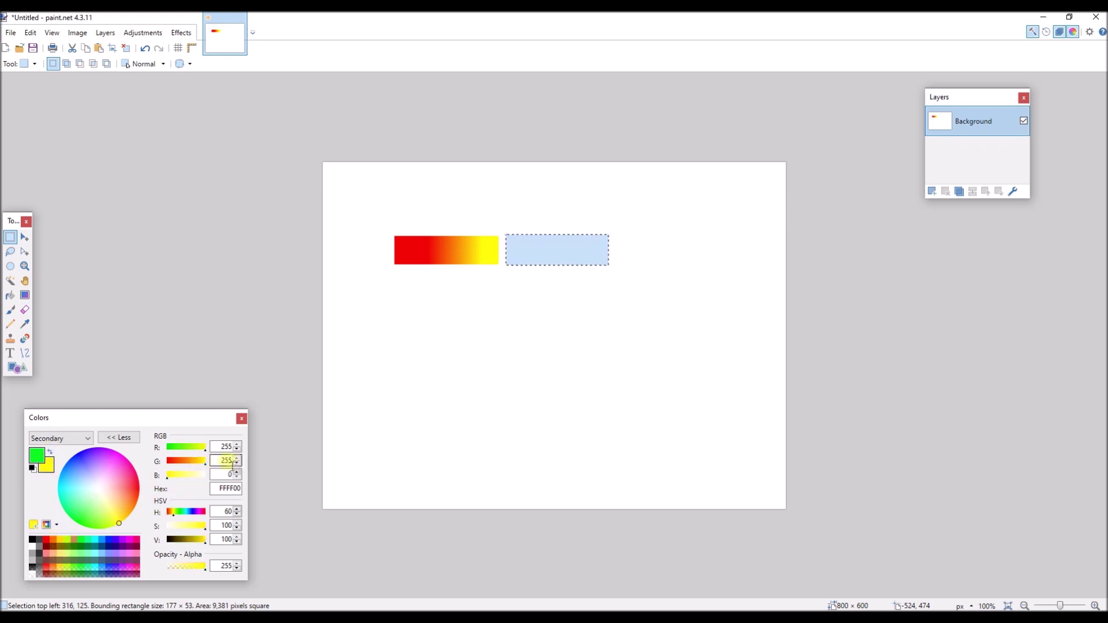
click(51, 455)
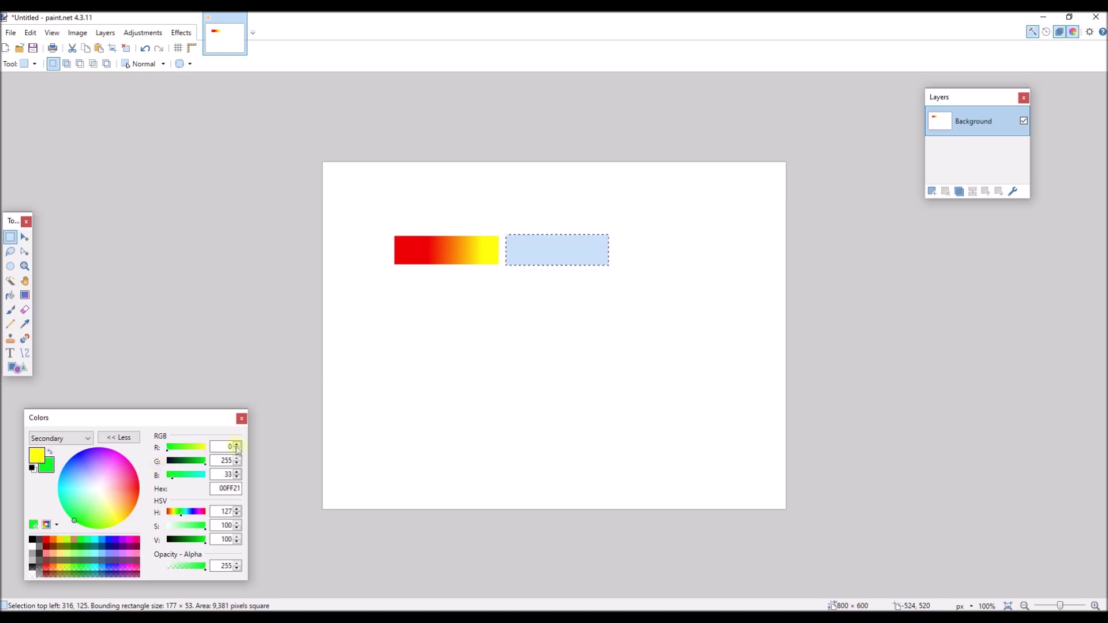
Step: Draw a yellow-to-green gradient across the new rectangle and commit it
click(24, 296)
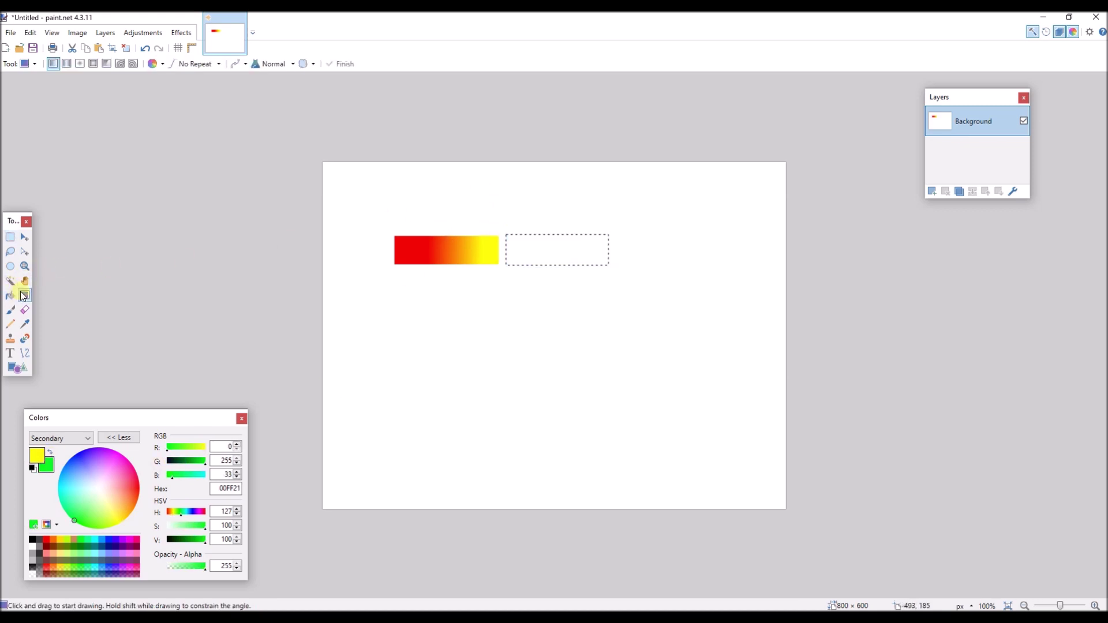
drag(527, 249, 620, 253)
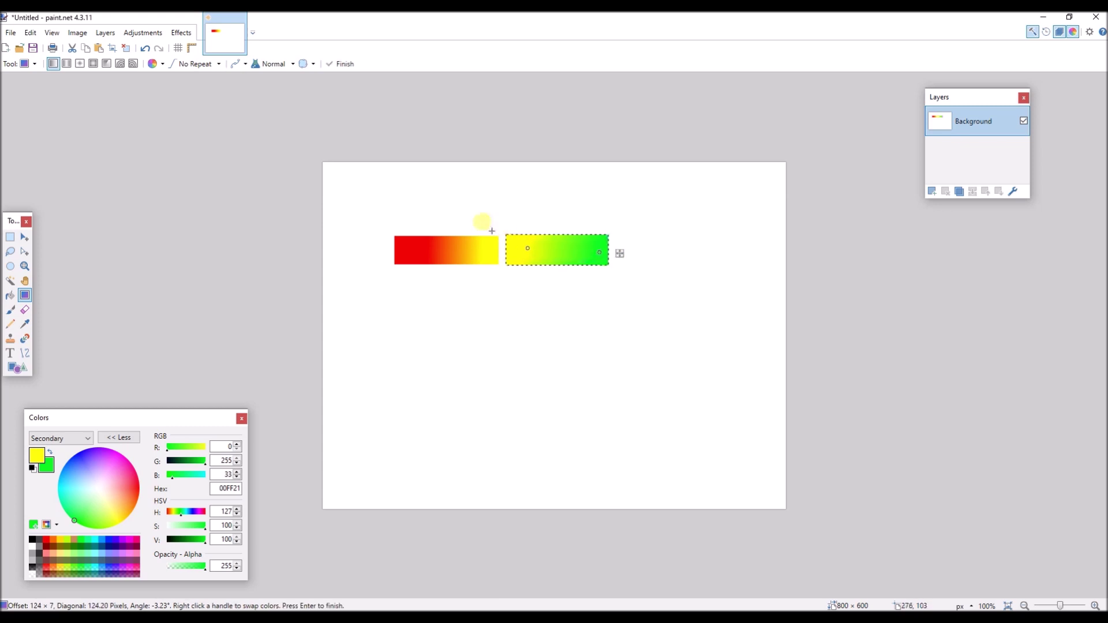
key(m)
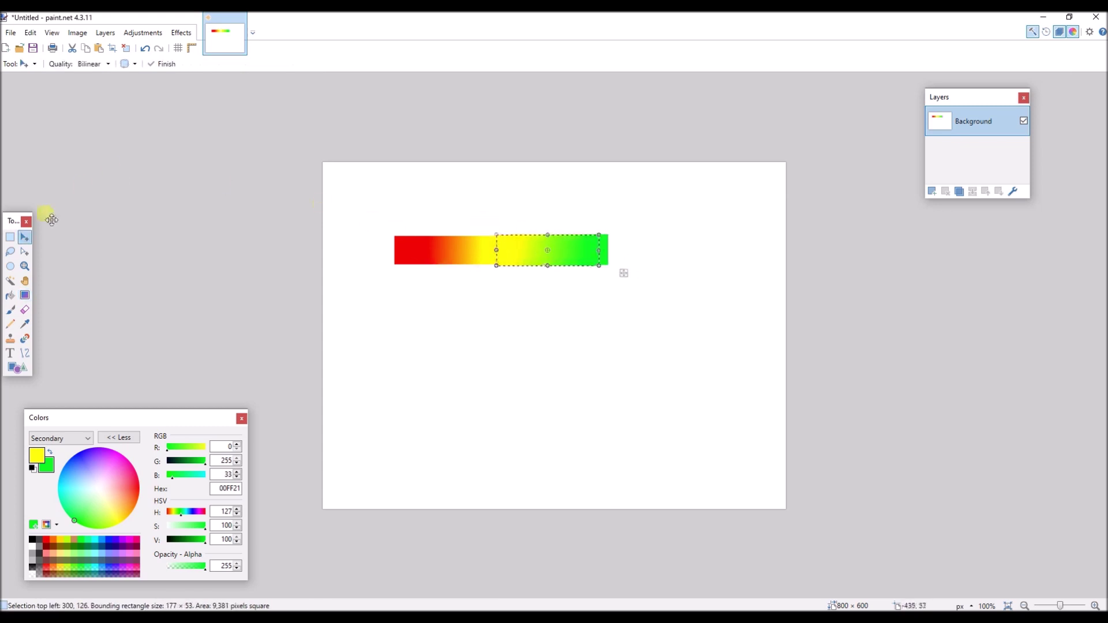
Step: Copy the whole red-yellow-green bar and paste it into a new 346×30 image
click(10, 238)
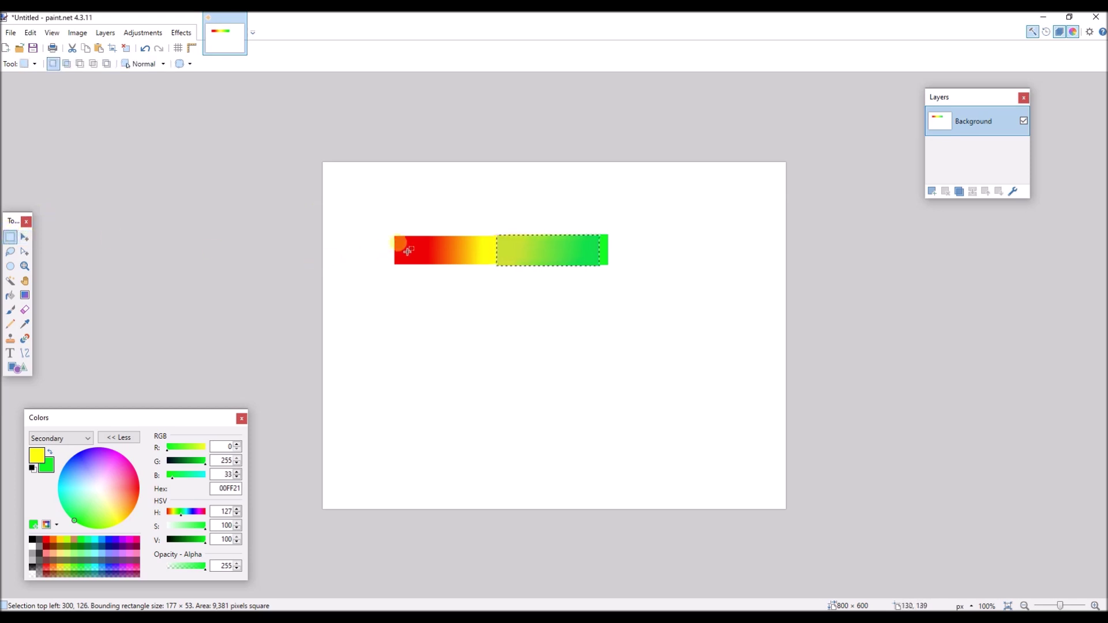
drag(396, 242, 603, 257)
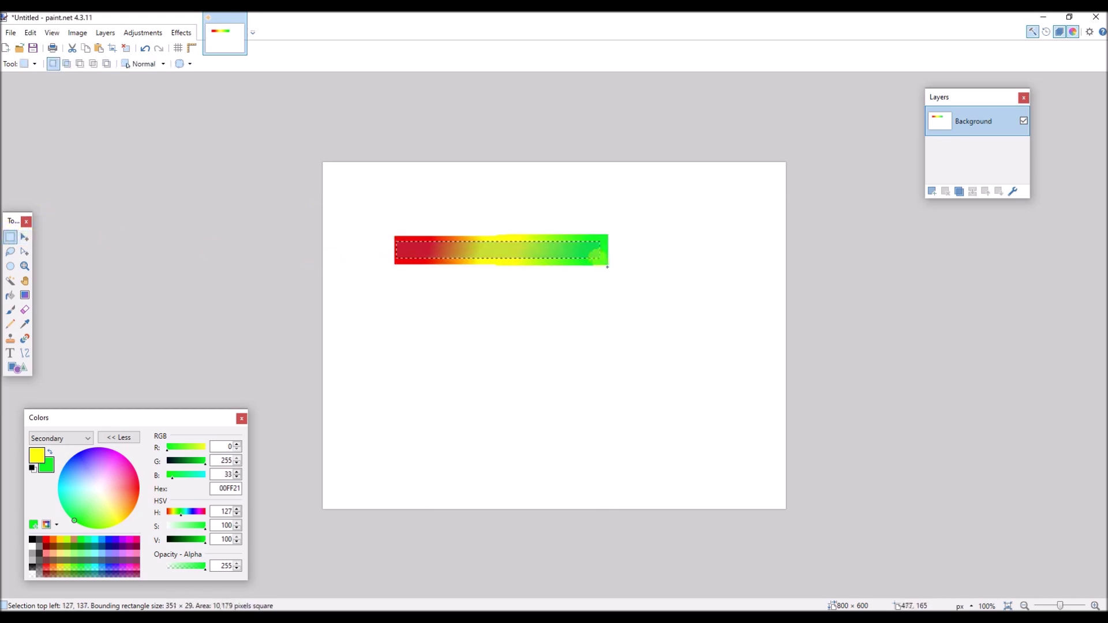
click(106, 64)
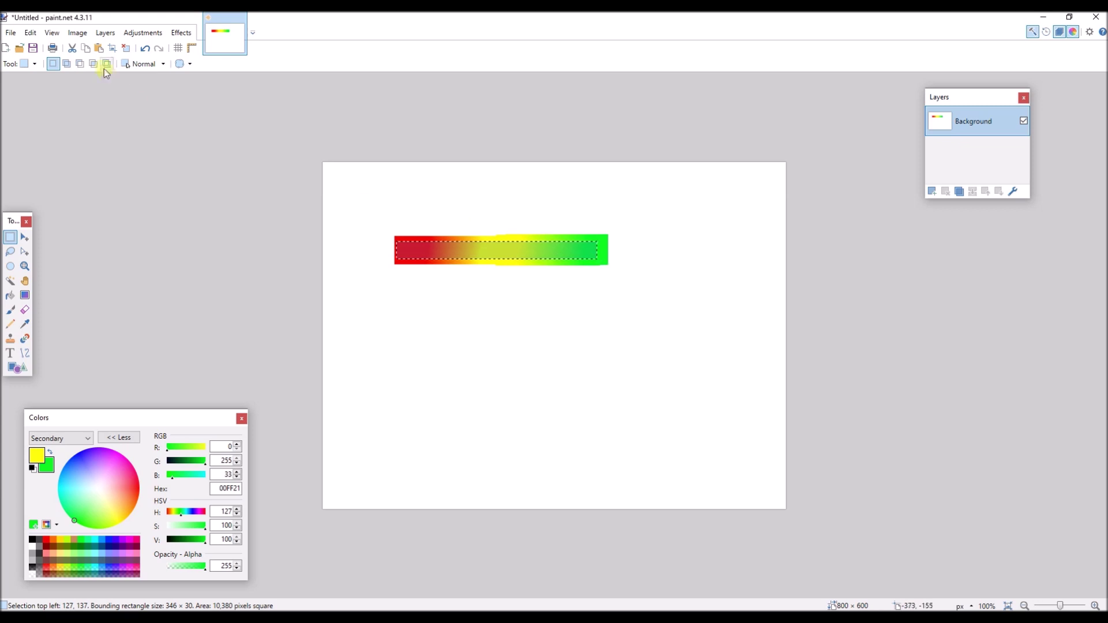
click(11, 33)
click(23, 43)
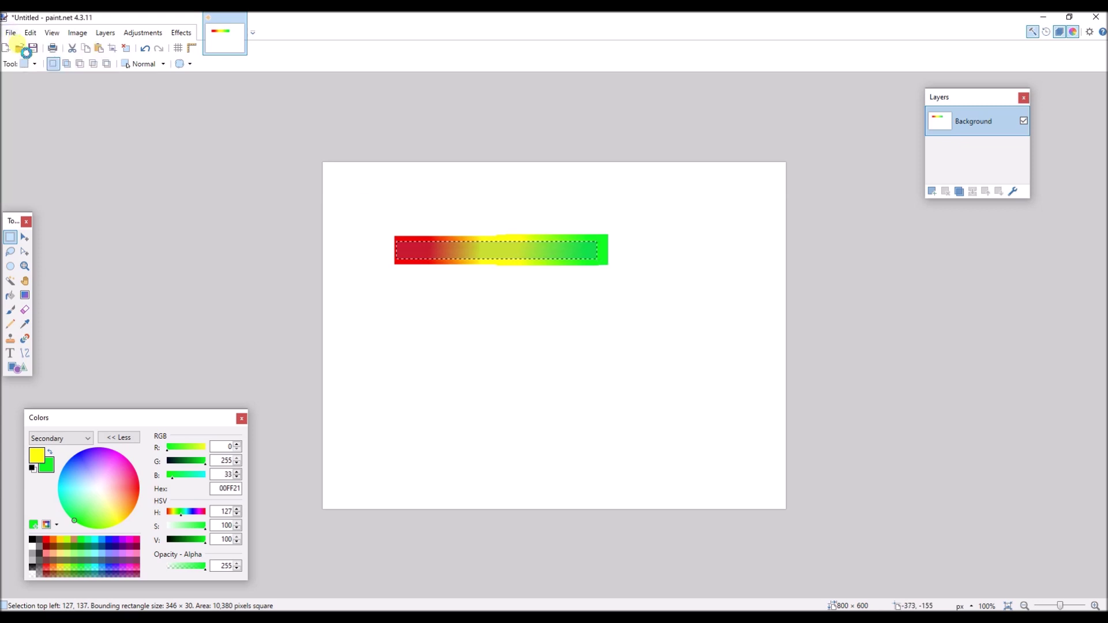
click(548, 388)
key(ctrl+v)
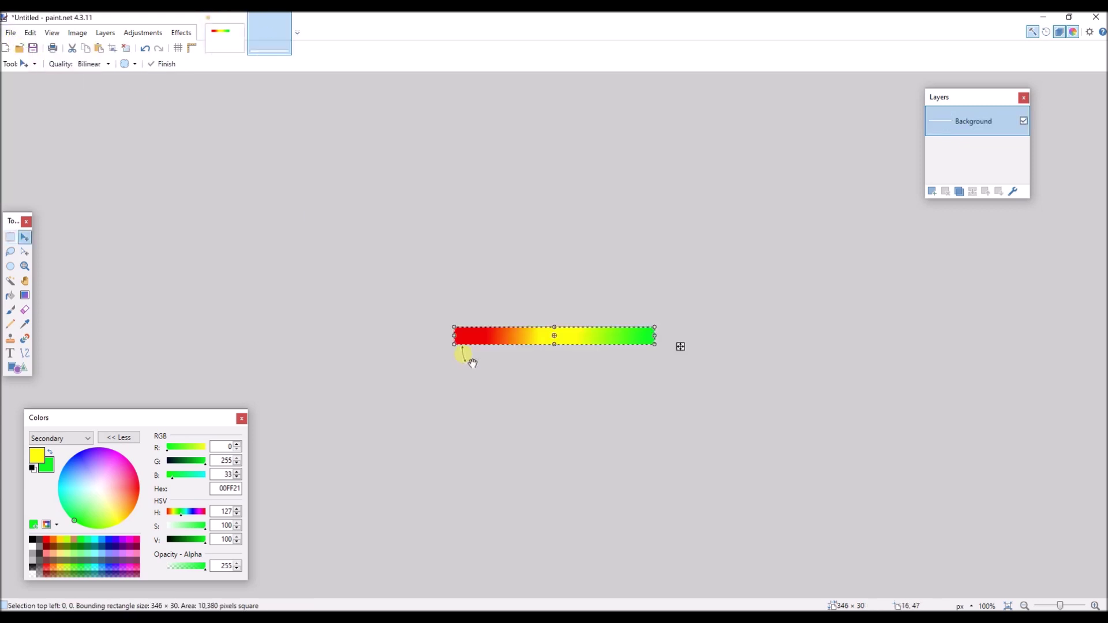
Step: Save the new image as healthbar.png
click(10, 33)
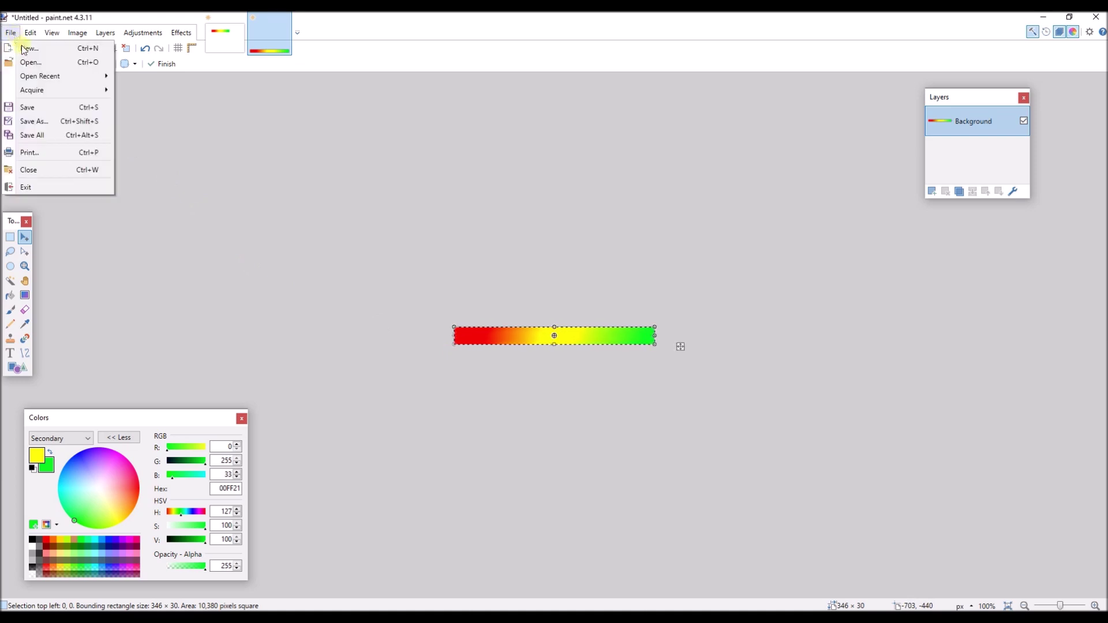
click(20, 131)
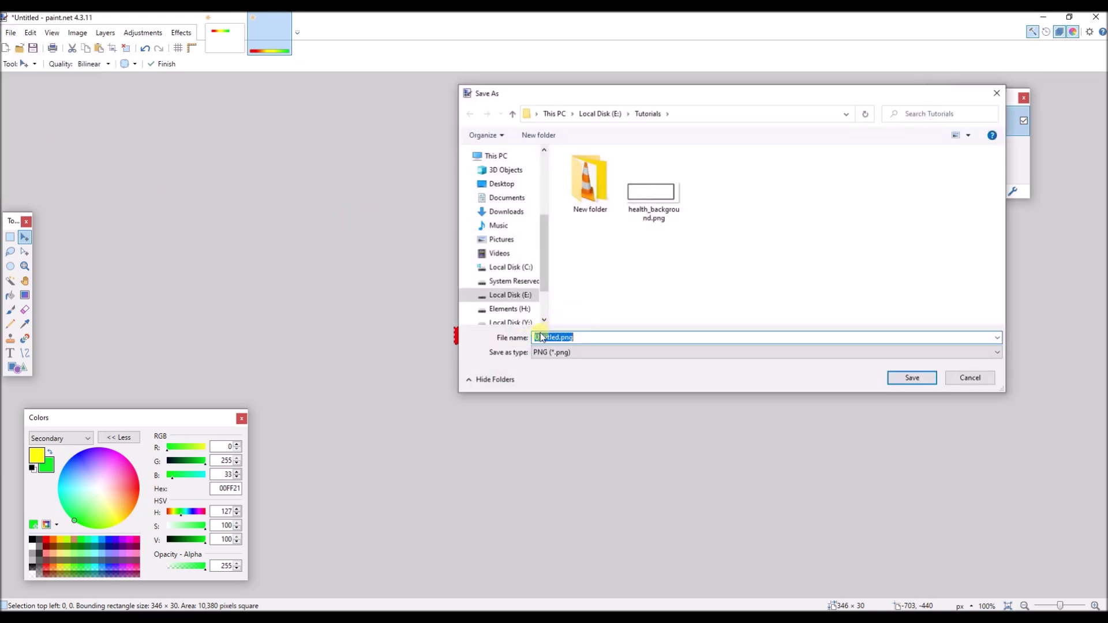
click(560, 340)
key(Return)
click(880, 487)
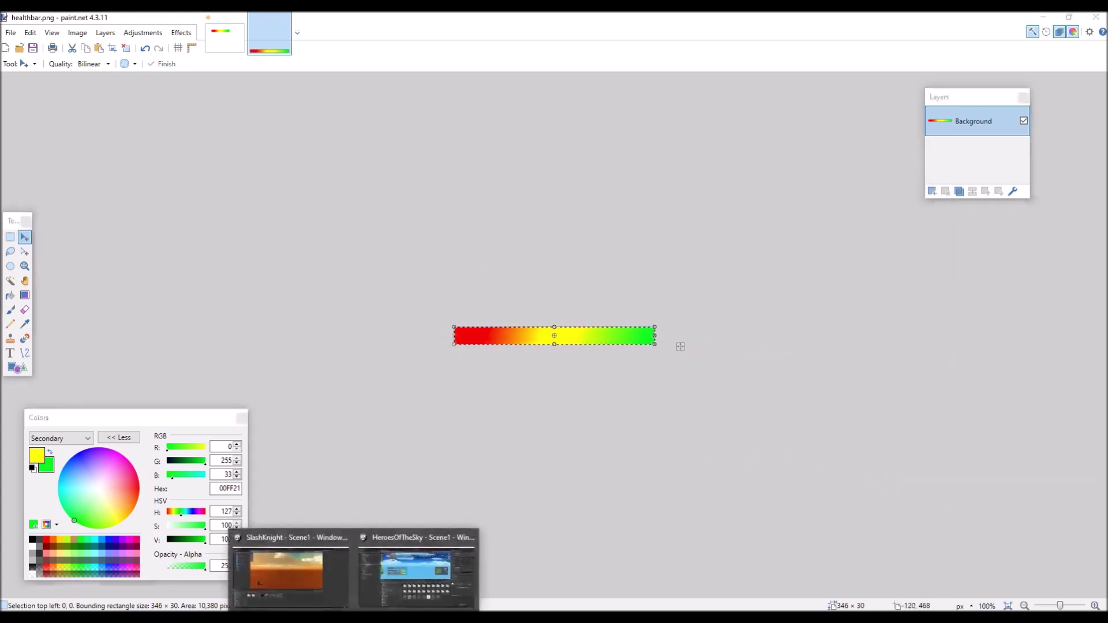
Step: Drag healthbar.png from Explorer into Unity's Environment assets folder
click(287, 577)
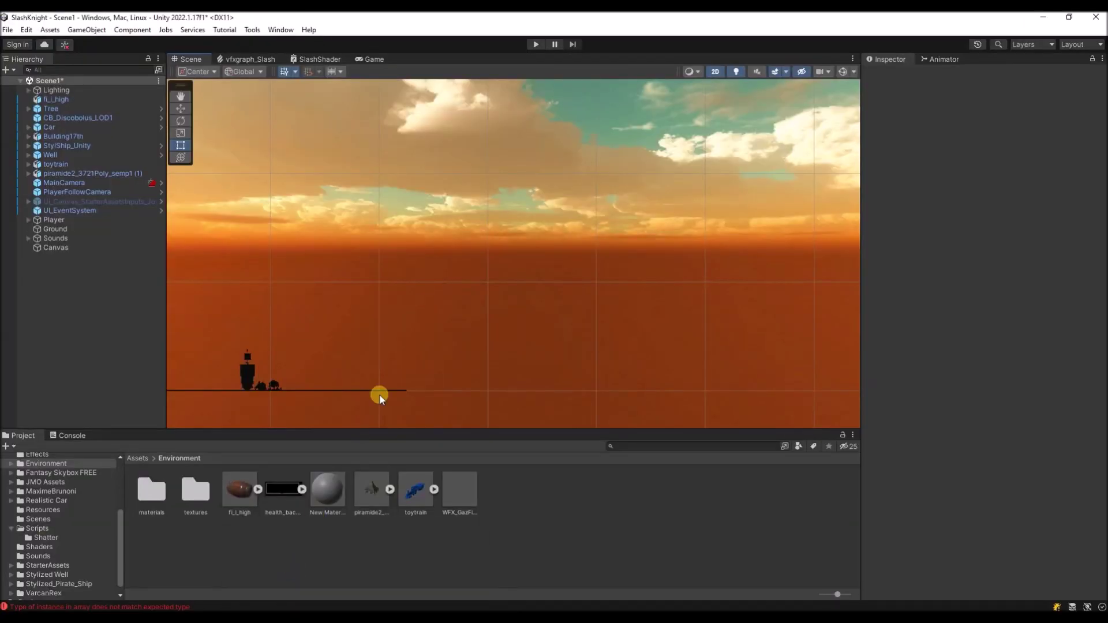
key(alt+Tab)
mouse_move(683, 442)
mouse_down()
mouse_move(690, 467)
mouse_move(586, 559)
mouse_move(313, 560)
mouse_up()
click(317, 560)
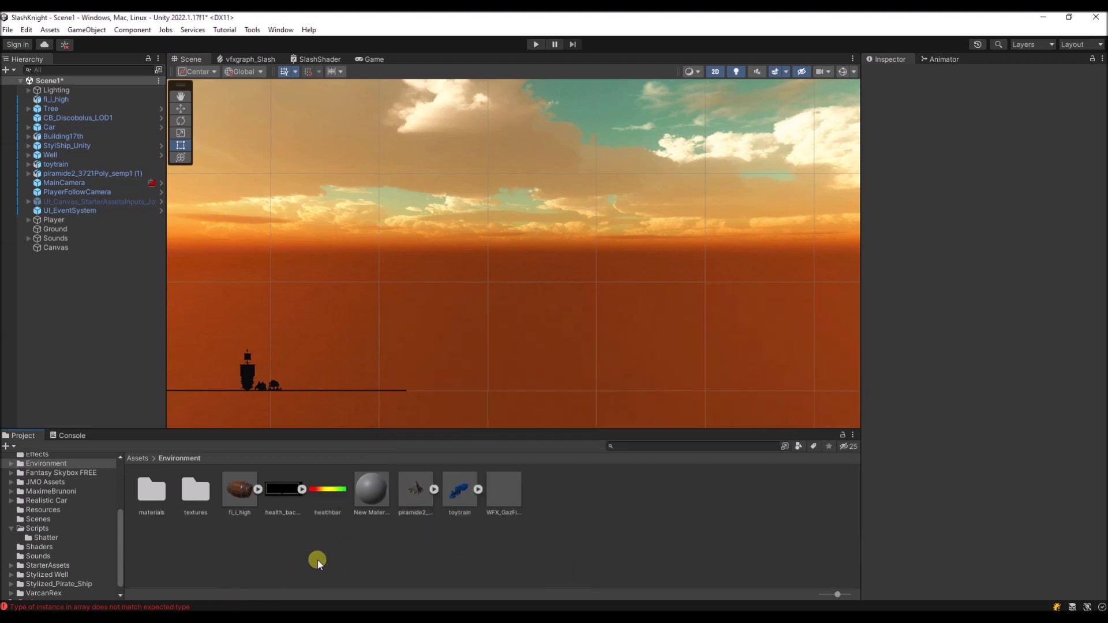
Step: Set healthbar's Texture Type to Sprite (2D and UI) with Multiple sprite mode and apply
click(334, 500)
click(1020, 106)
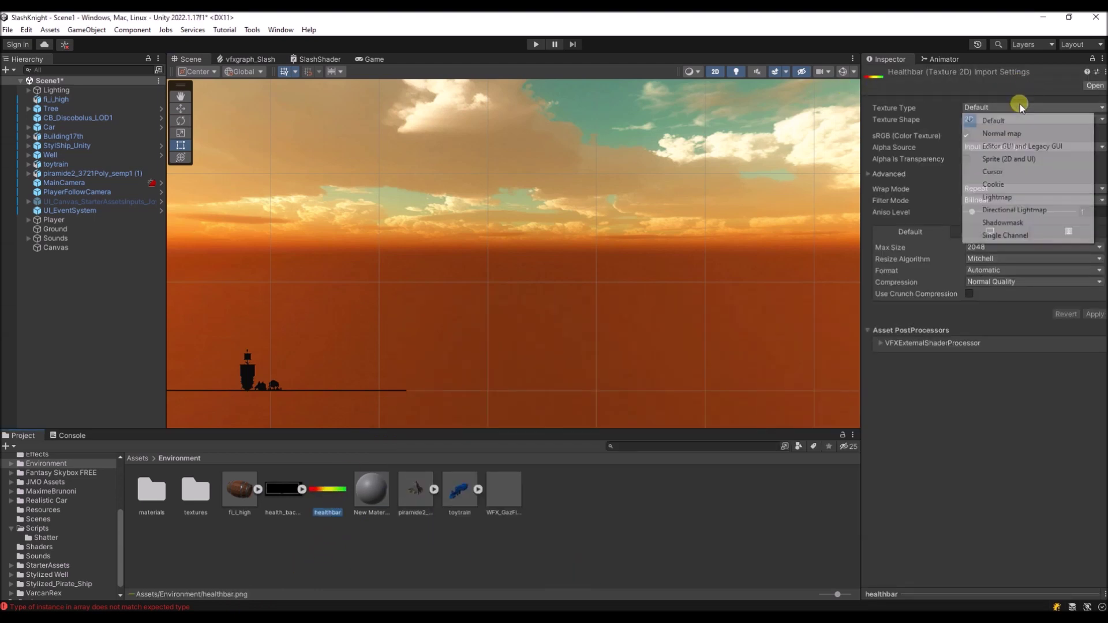
click(1004, 155)
click(991, 136)
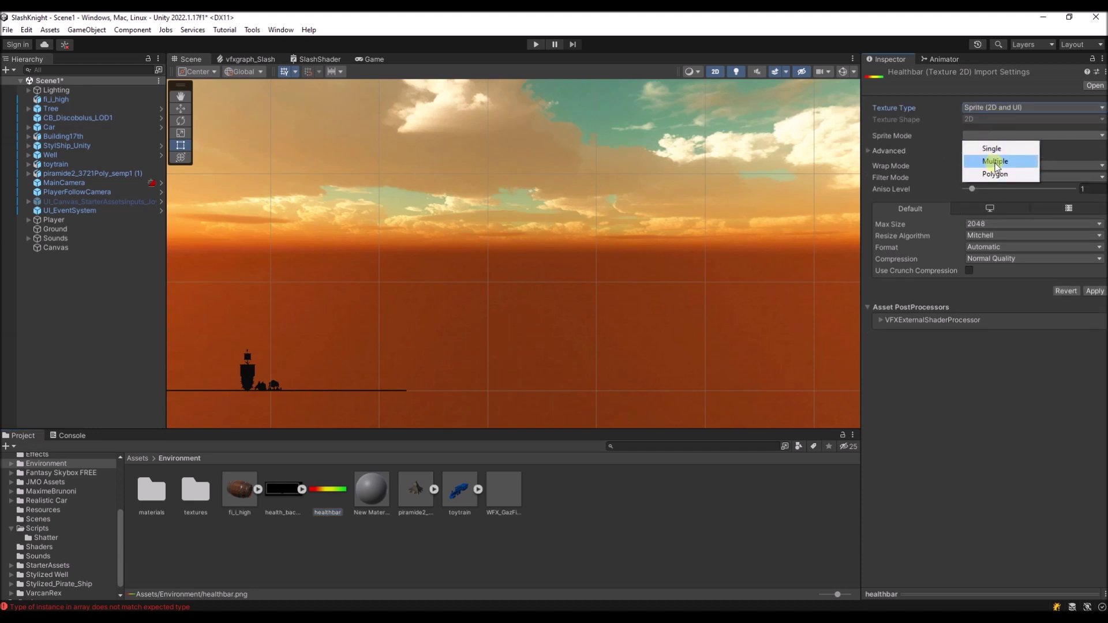
click(999, 158)
click(1087, 362)
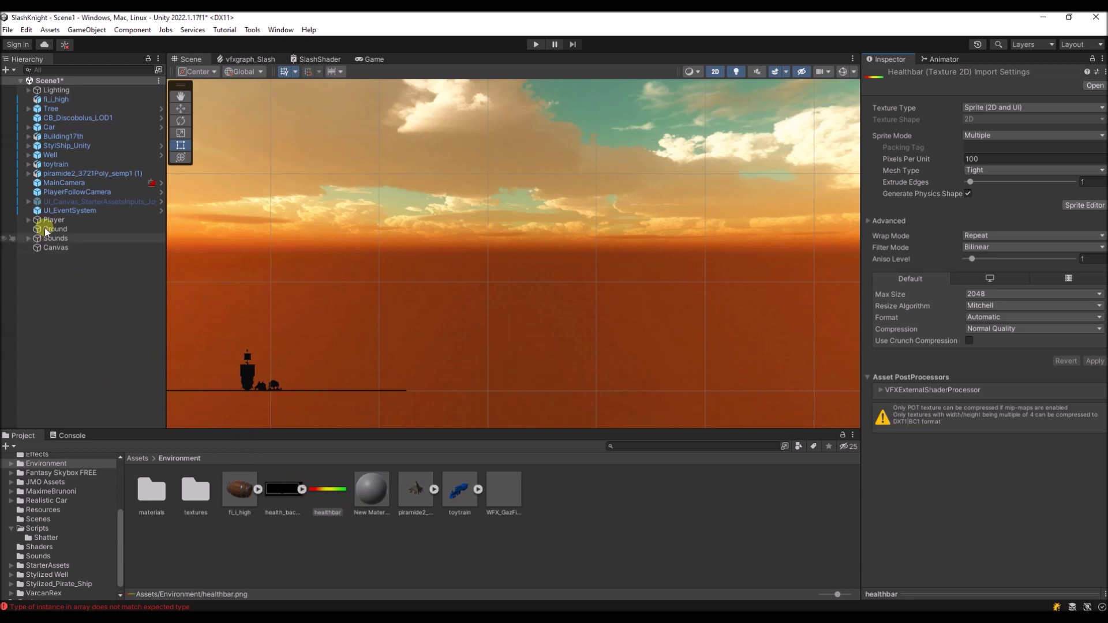
Step: Add a UI Image under the Canvas
right_click(58, 251)
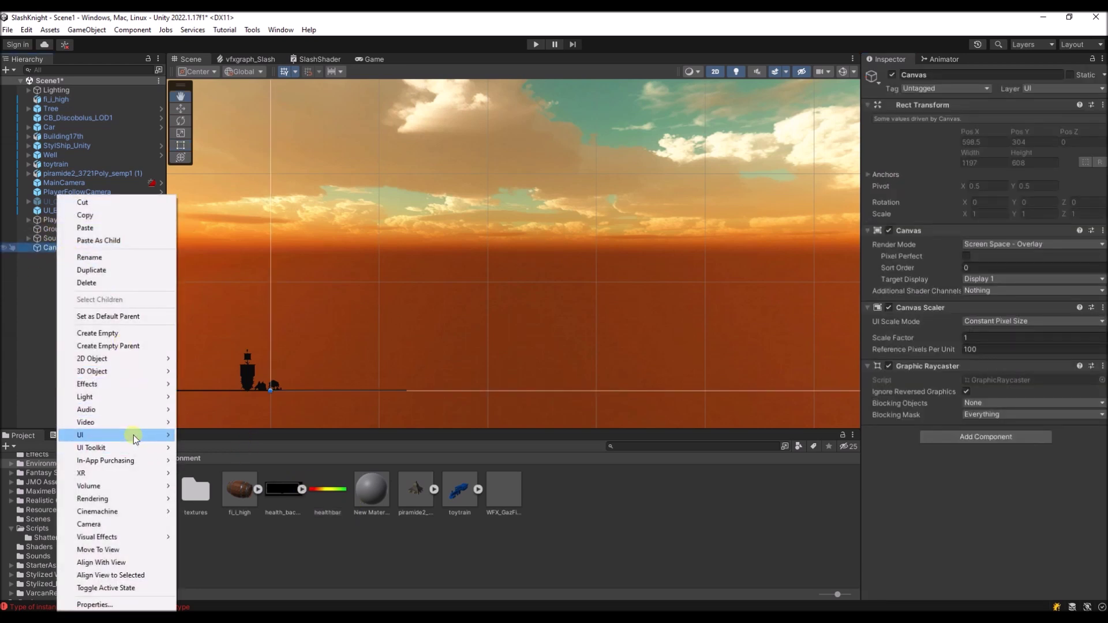
mouse_move(134, 436)
click(222, 436)
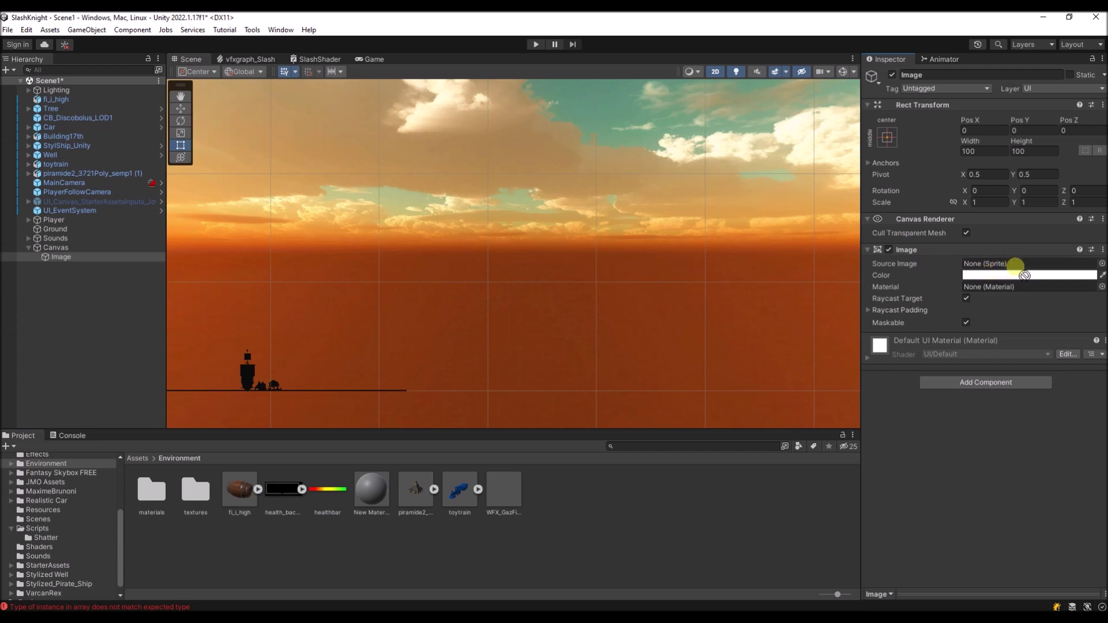
Step: Change healthbar's Sprite Mode to Single and apply
click(324, 493)
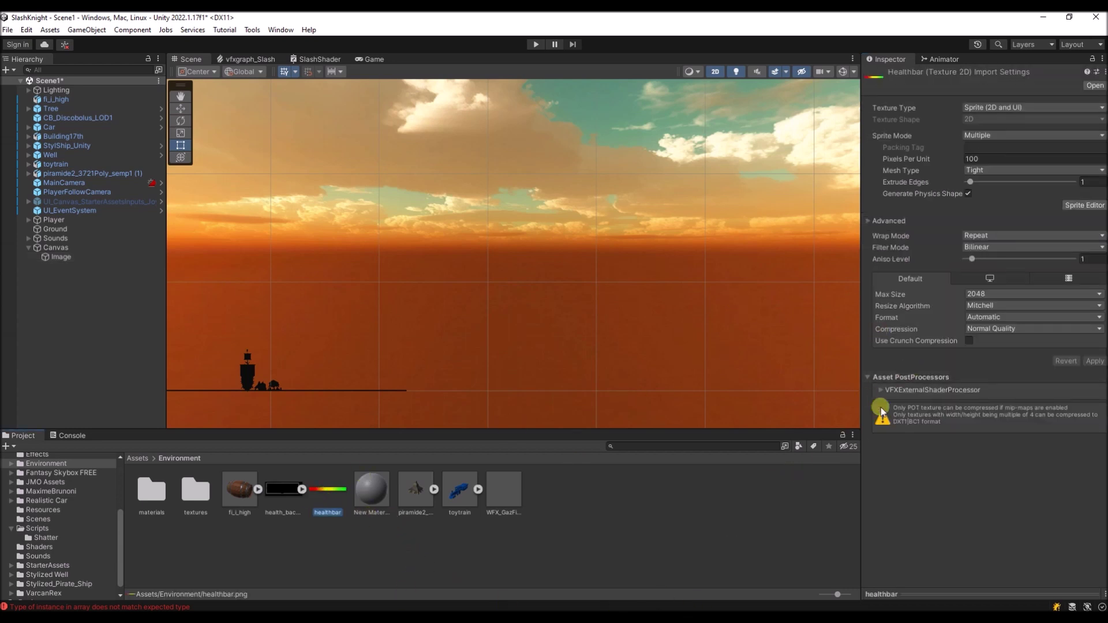
click(1042, 128)
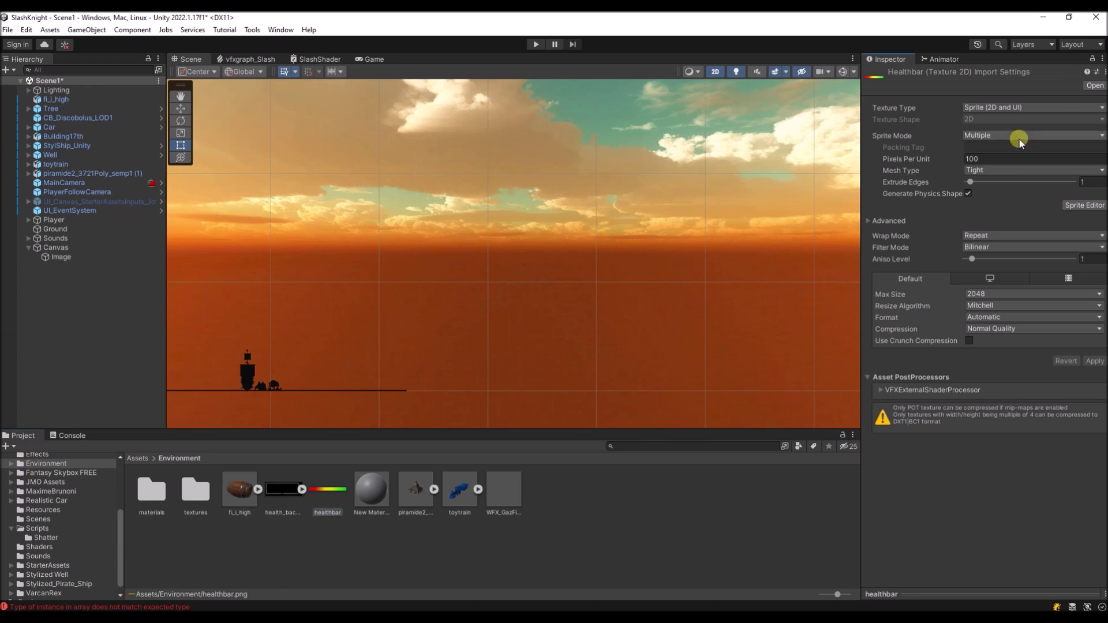
click(1031, 138)
click(991, 144)
click(1093, 373)
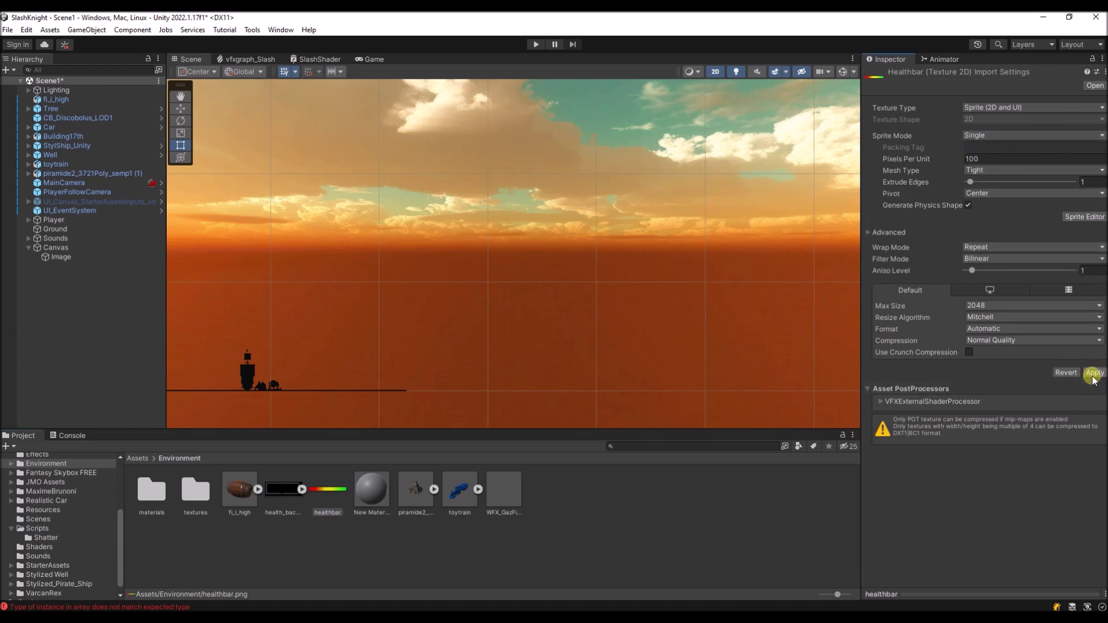
Step: Assign the healthbar sprite as the Image's Source Image and frame the Canvas
click(62, 257)
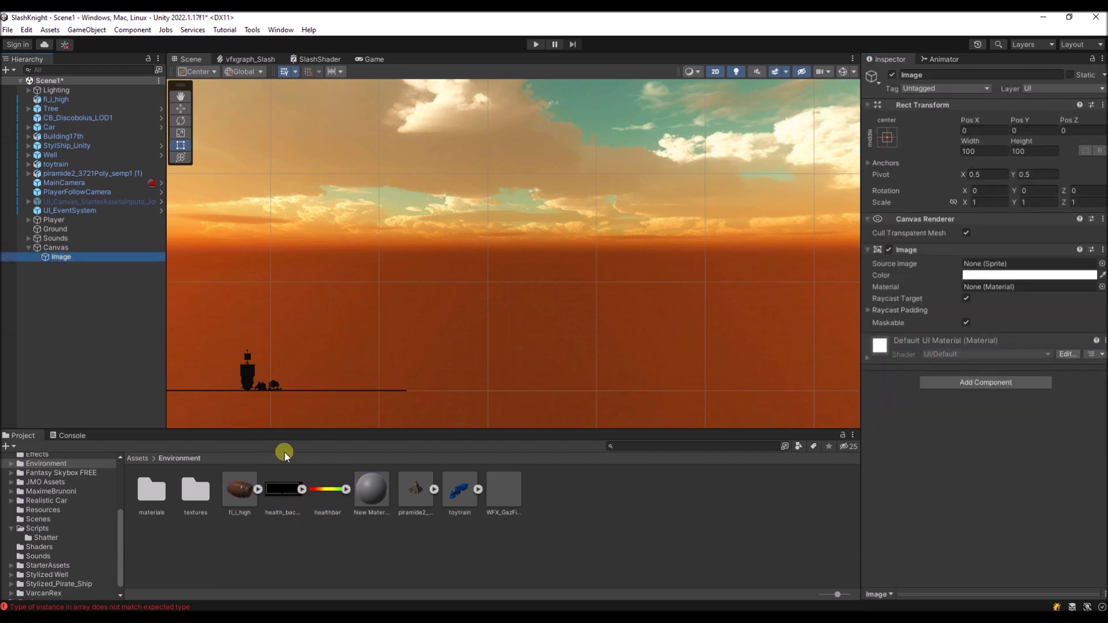
mouse_move(327, 489)
mouse_down()
mouse_move(332, 497)
mouse_move(986, 265)
mouse_up()
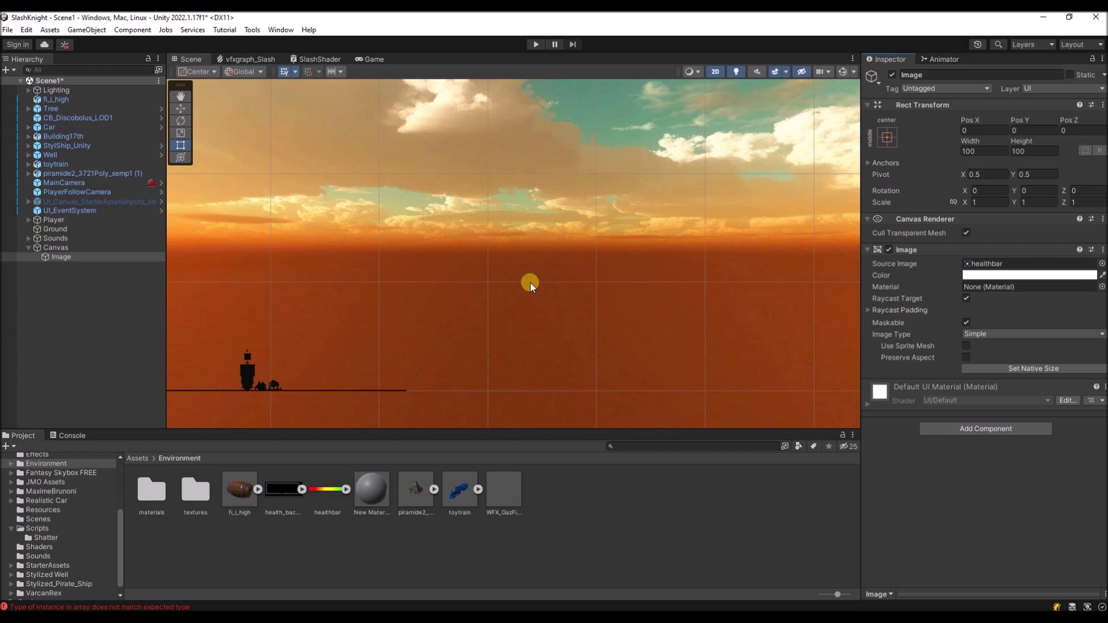
click(56, 248)
key(f)
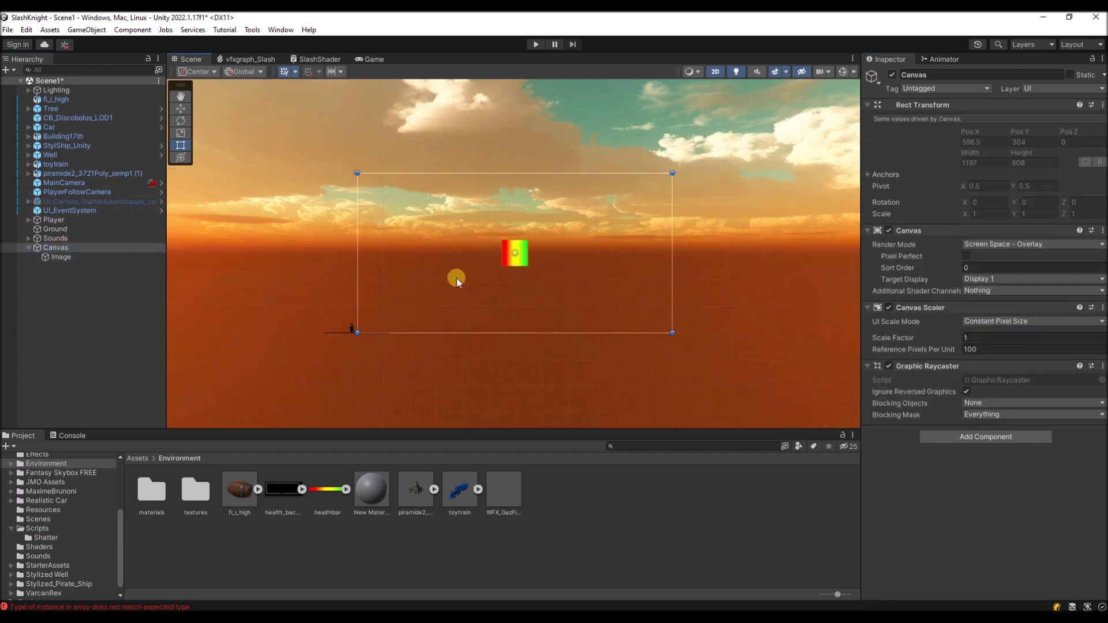
scroll(456, 279, up, 5)
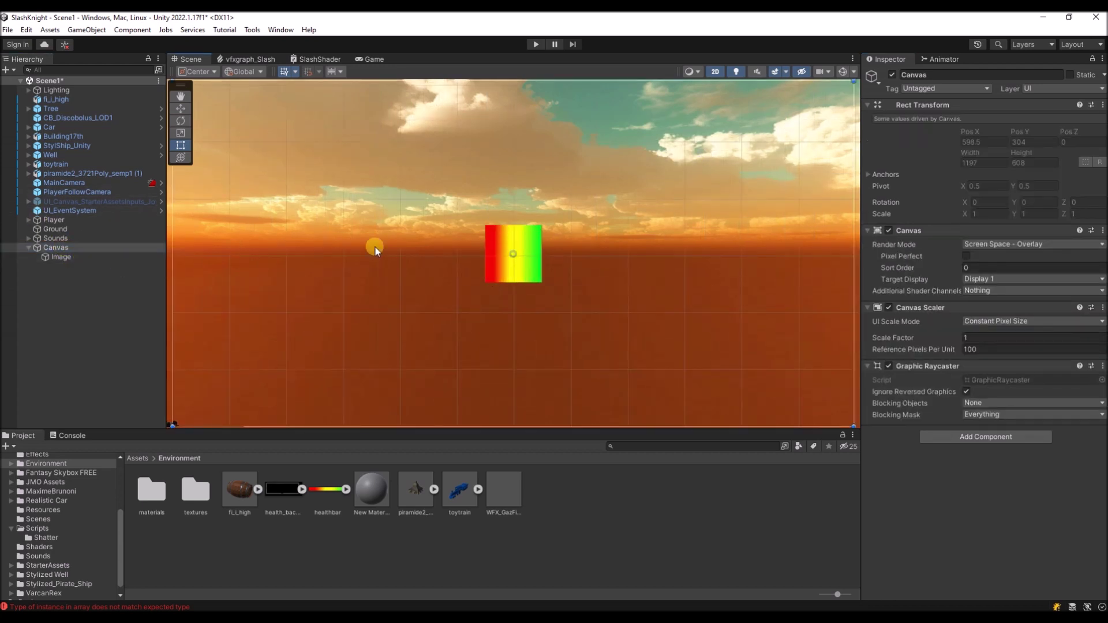
Step: Delete the stray health_background object dragged into the scene
click(281, 497)
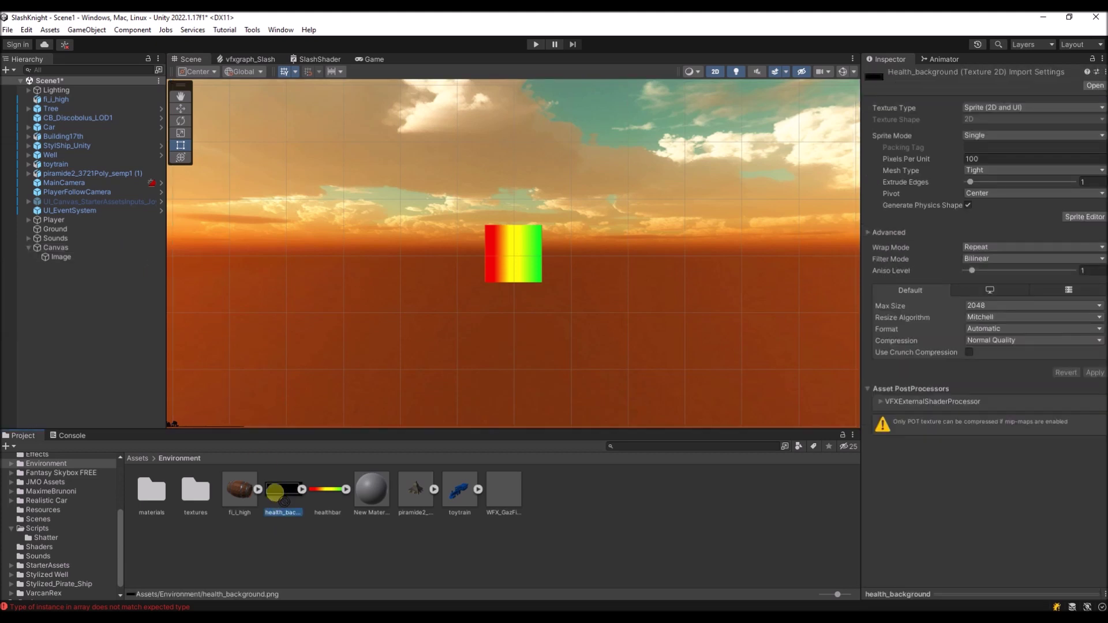
mouse_move(281, 499)
mouse_down()
mouse_move(81, 294)
mouse_move(67, 258)
mouse_up()
key(F2)
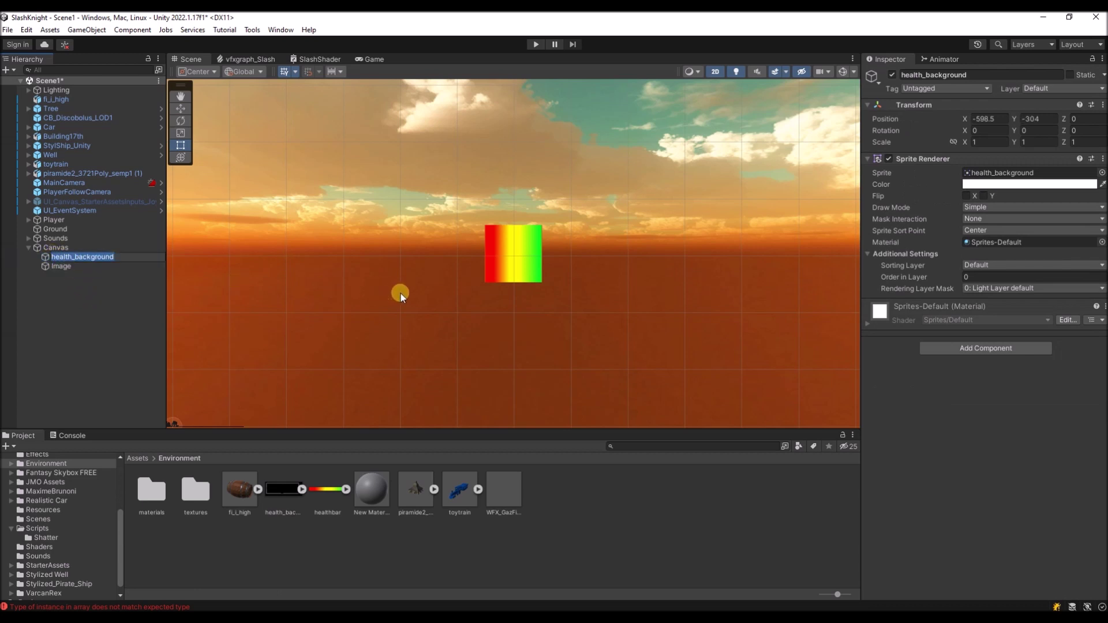
text(F)
key(Delete)
Step: Add another UI Image under Canvas, stretch it into a wide bar, and assign health_background
click(58, 257)
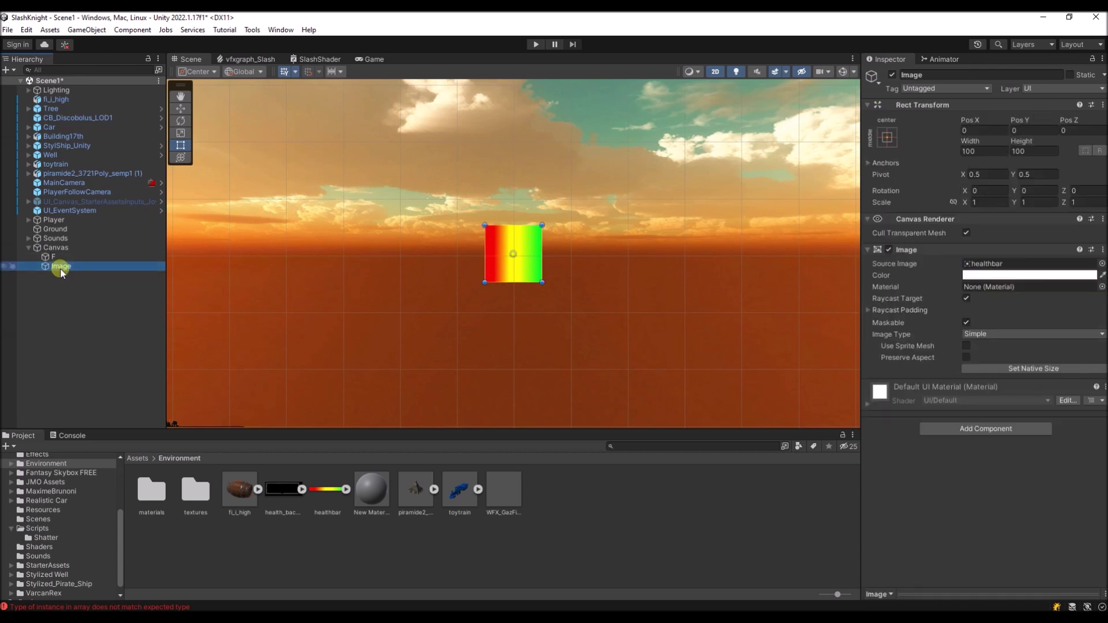
right_click(61, 251)
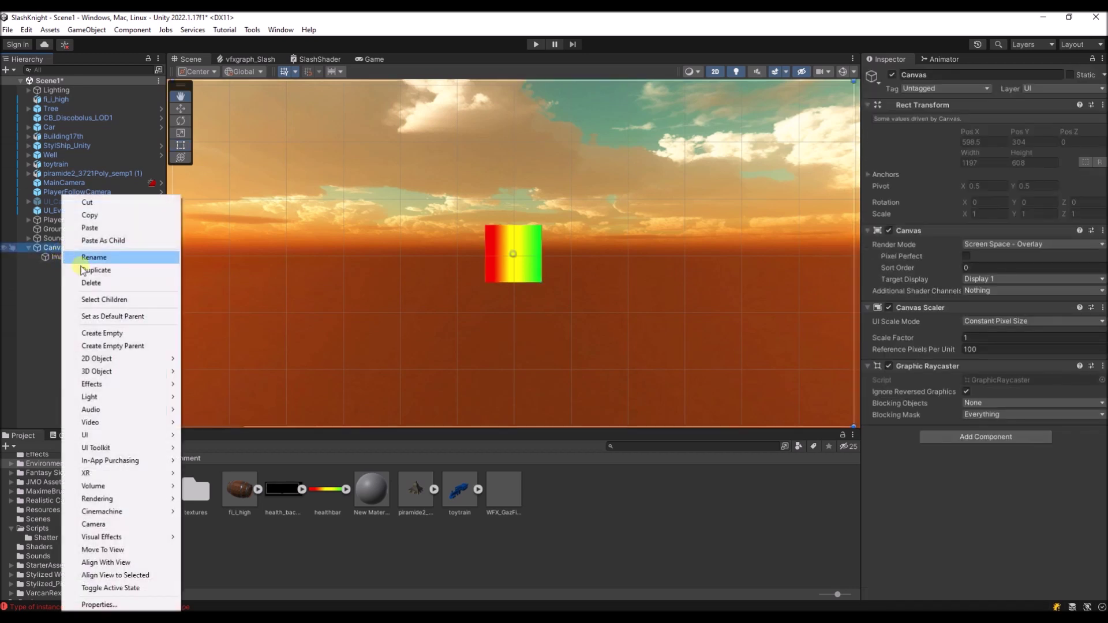
mouse_move(160, 441)
click(207, 436)
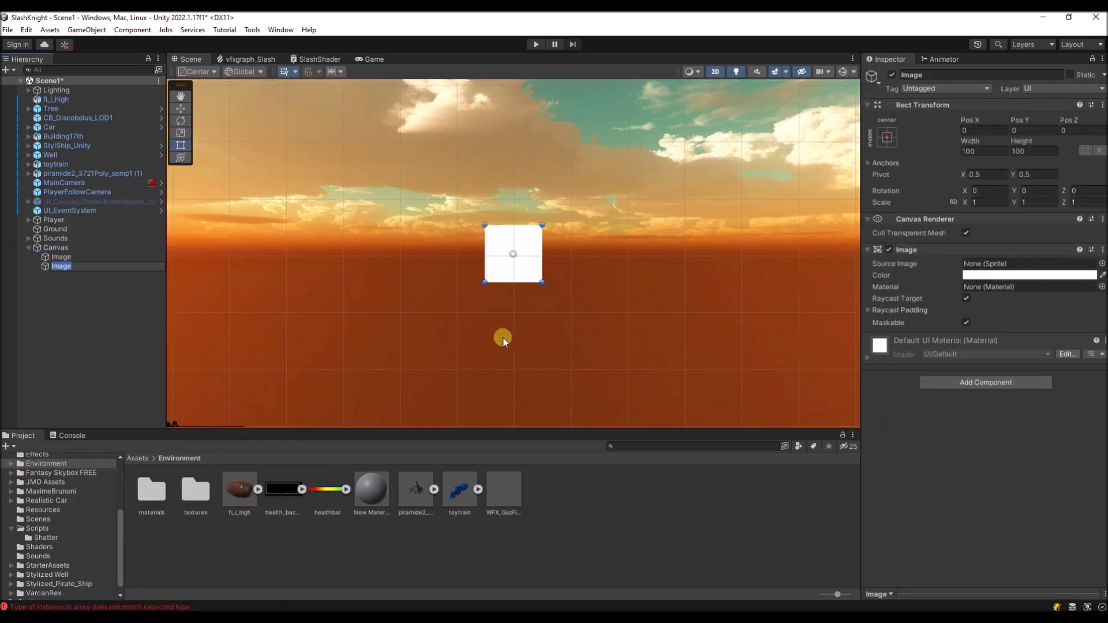
mouse_move(543, 282)
mouse_down()
mouse_move(686, 246)
mouse_move(680, 258)
mouse_up()
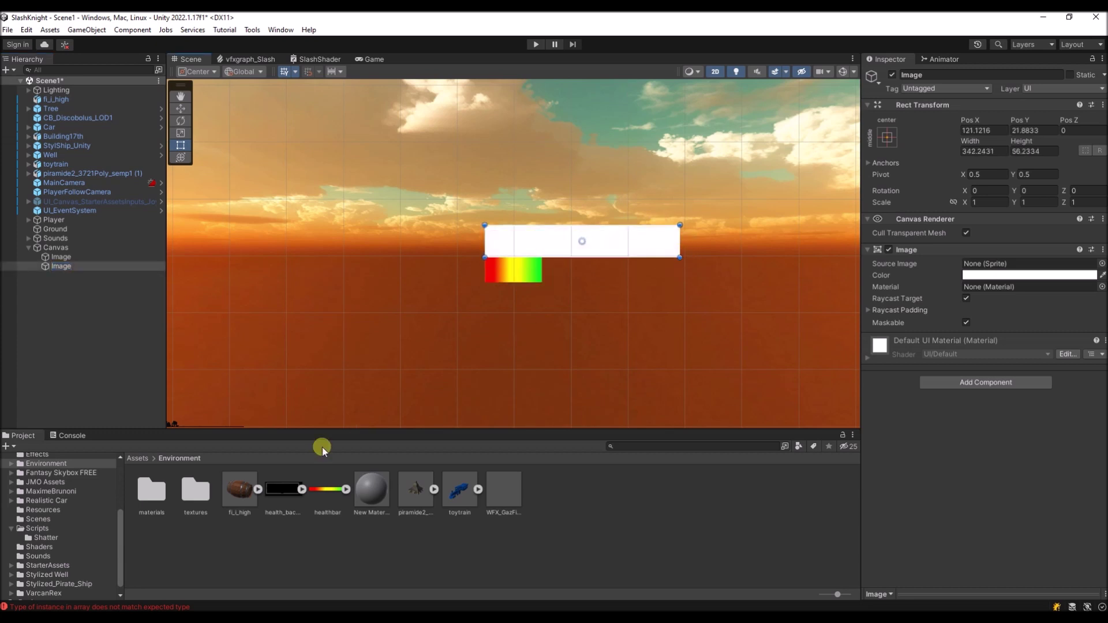
mouse_move(290, 499)
mouse_down()
mouse_move(668, 329)
mouse_move(985, 255)
mouse_move(990, 264)
mouse_up()
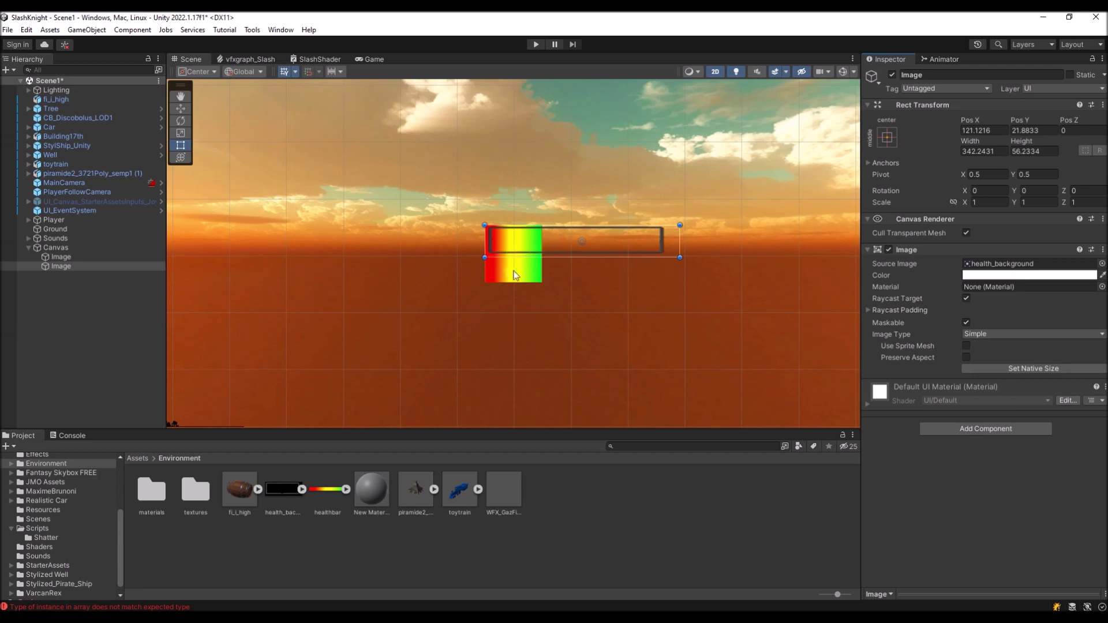
scroll(421, 316, down, 5)
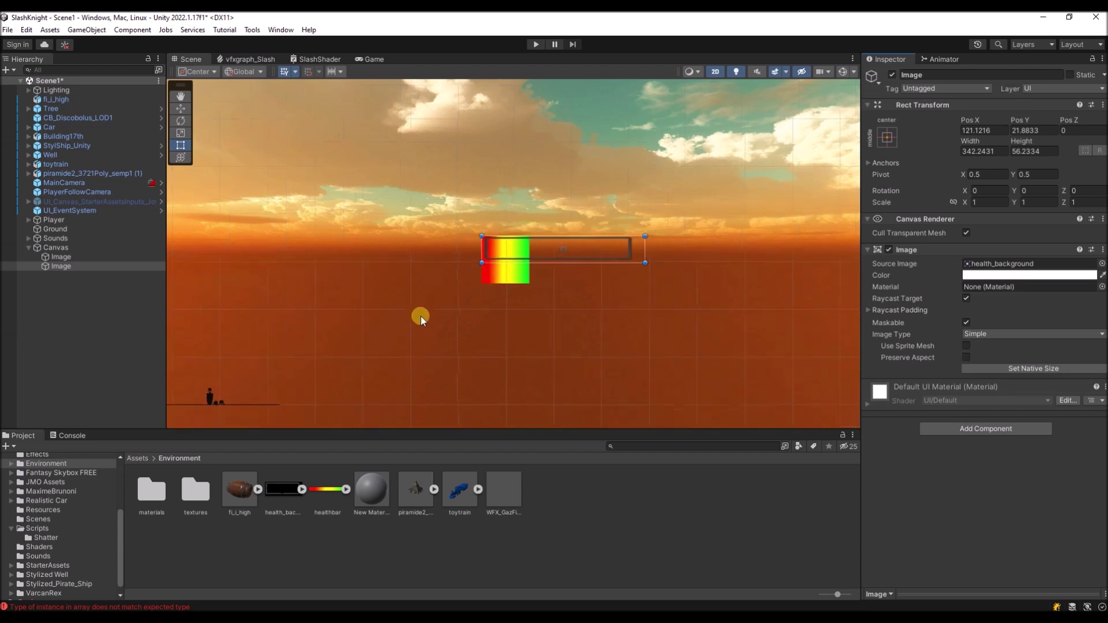
click(55, 252)
double_click(94, 250)
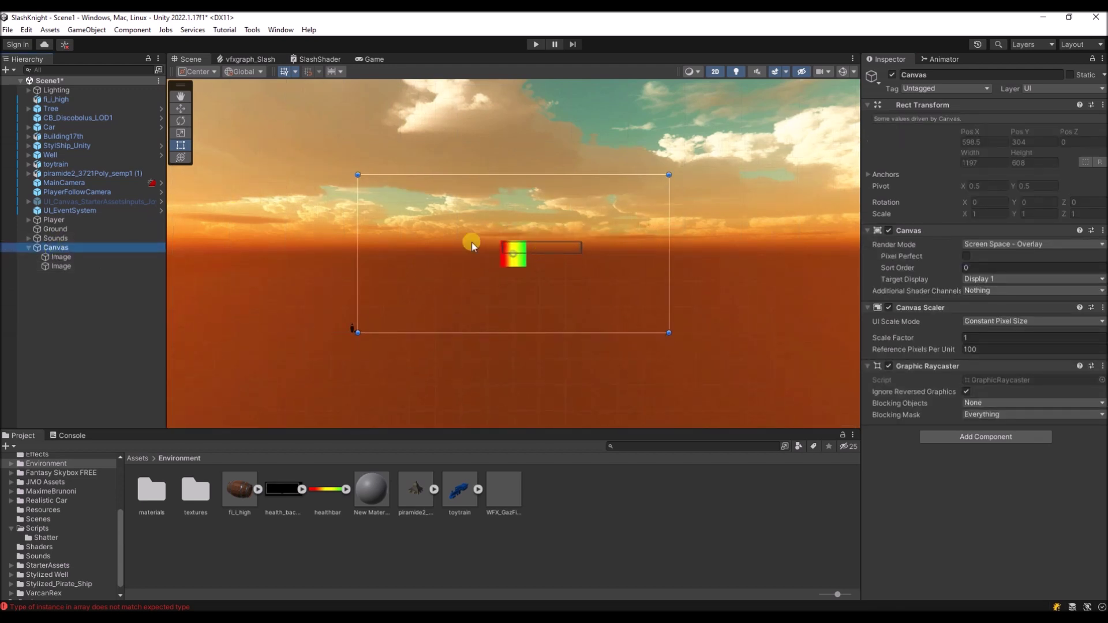
Step: Rename the gradient Image to HealthFill
click(61, 257)
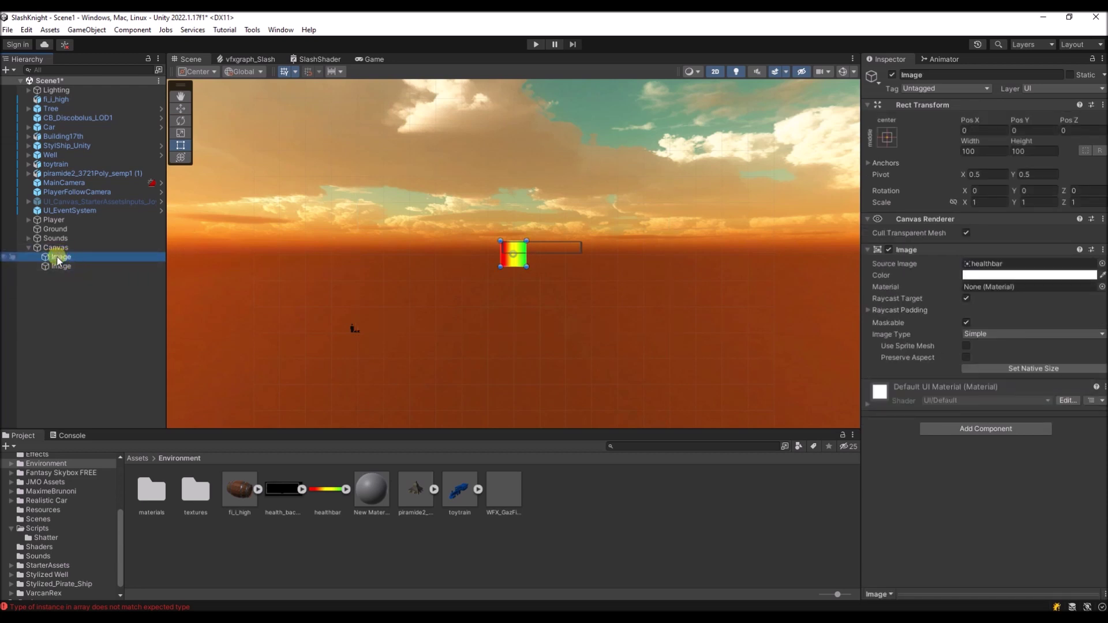
click(57, 259)
text(HealthFill)
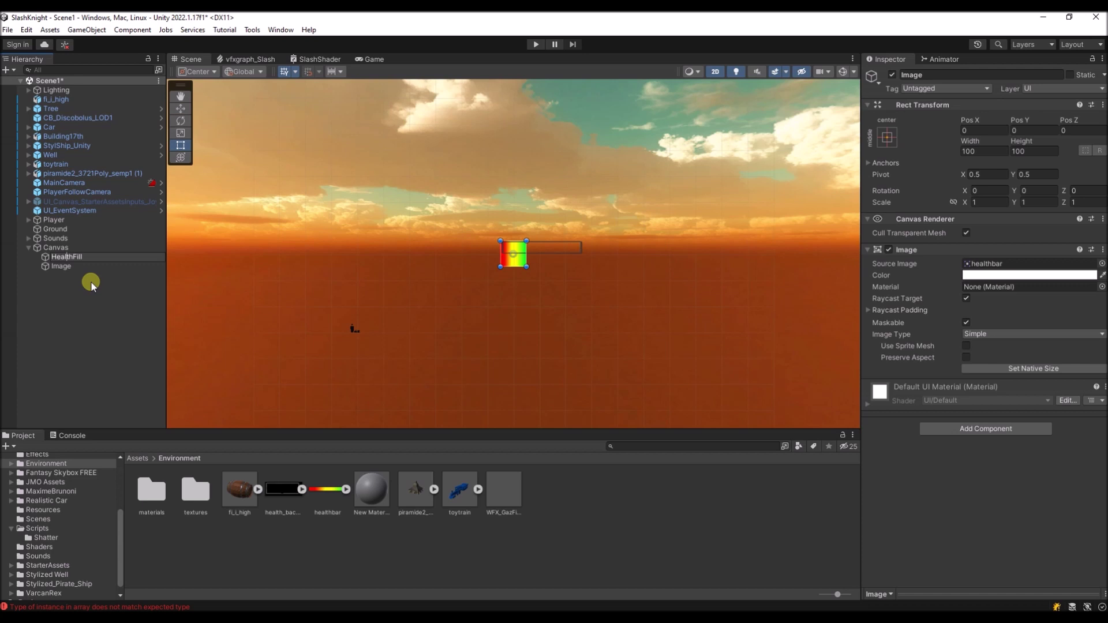
key(Return)
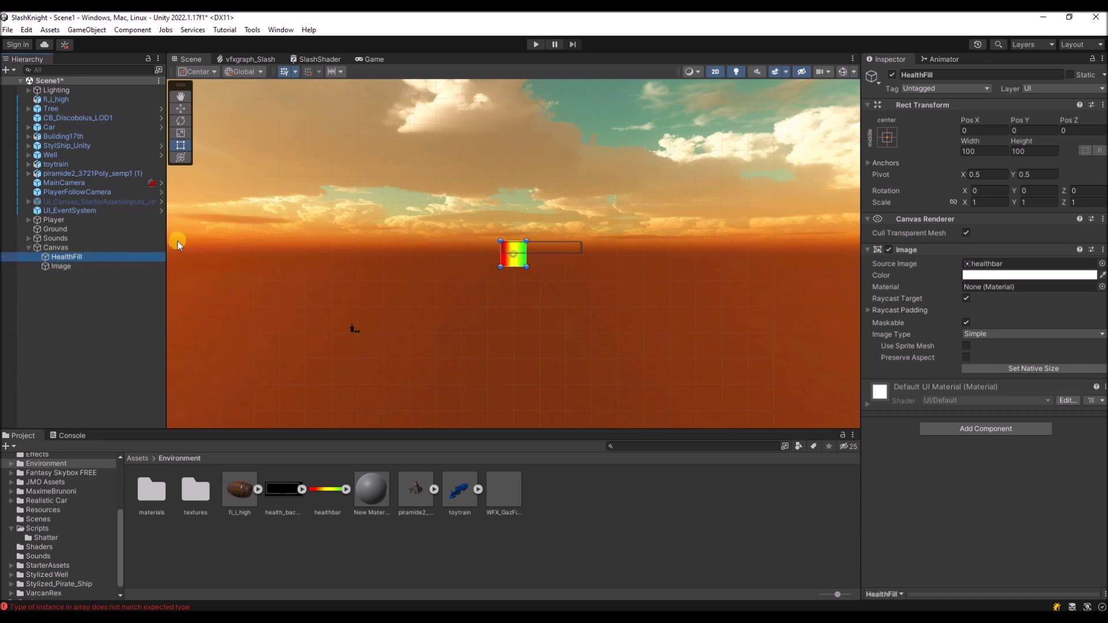
Step: Move HealthFill and the background bar so they overlap near the canvas's lower left
mouse_move(508, 262)
mouse_down()
mouse_move(353, 324)
mouse_move(438, 315)
mouse_up()
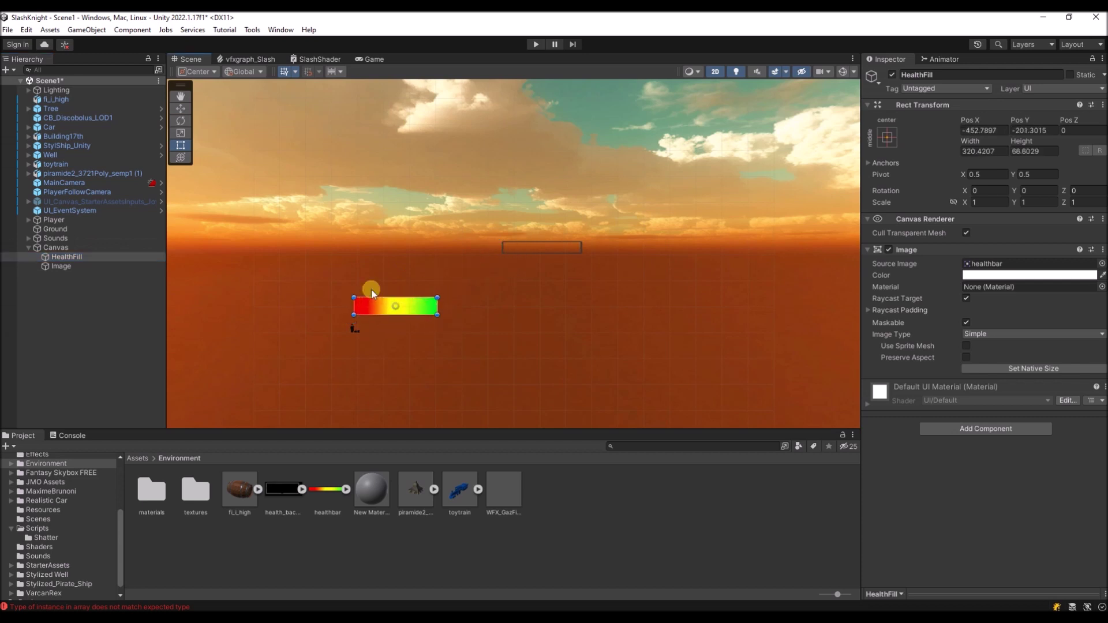
click(60, 266)
drag(518, 245, 382, 309)
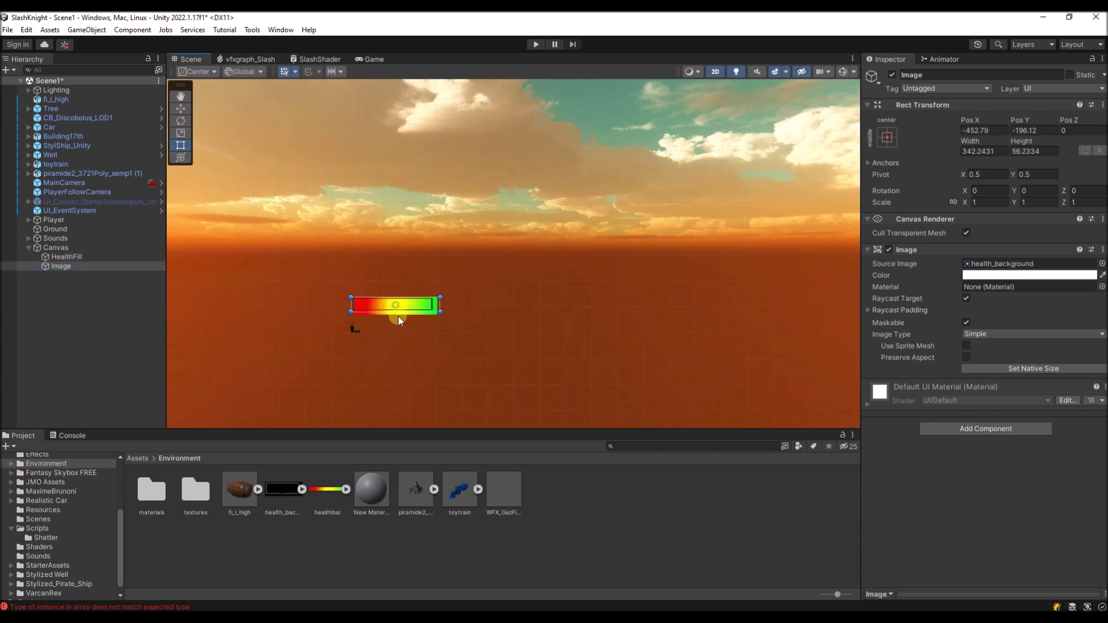
scroll(362, 301, down, 1)
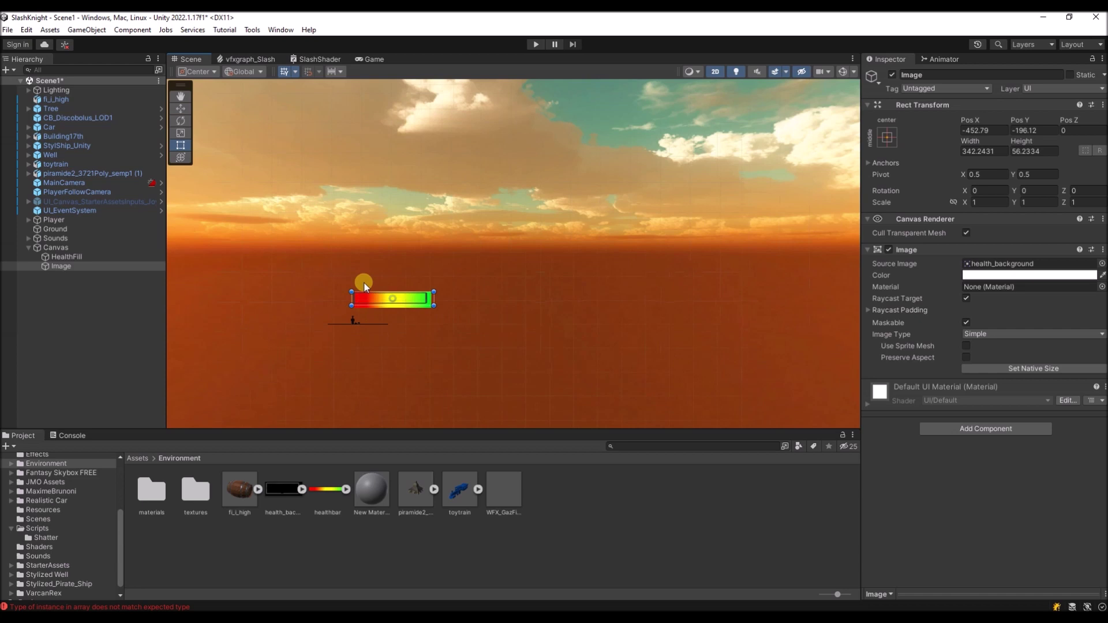
click(50, 247)
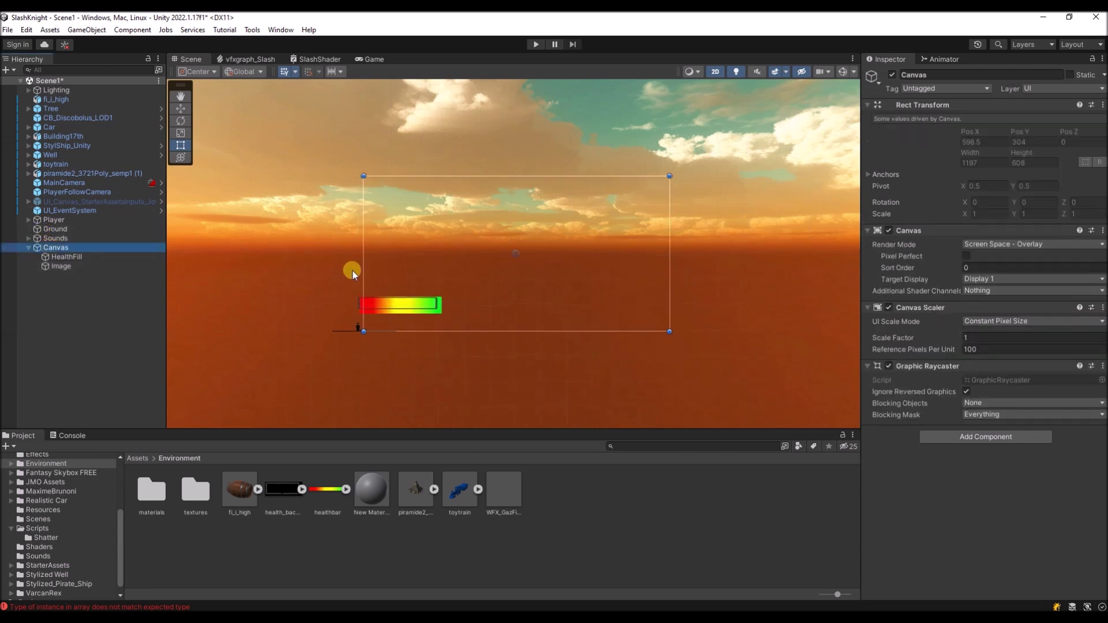
click(75, 256)
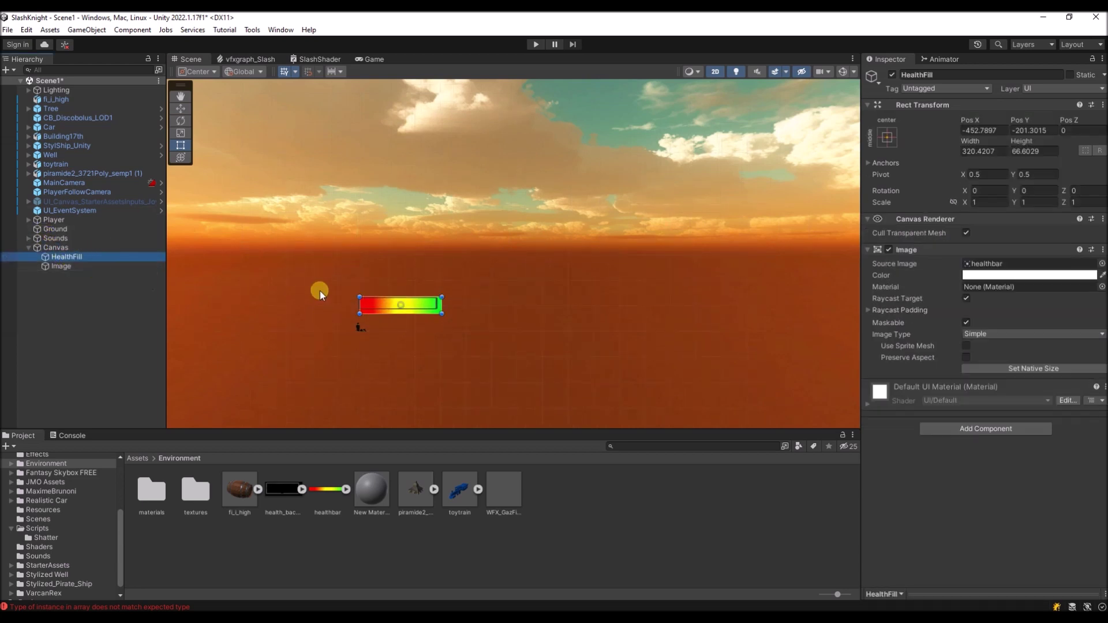
mouse_move(383, 306)
mouse_down()
mouse_move(434, 321)
mouse_move(374, 312)
mouse_move(395, 317)
mouse_up()
click(61, 266)
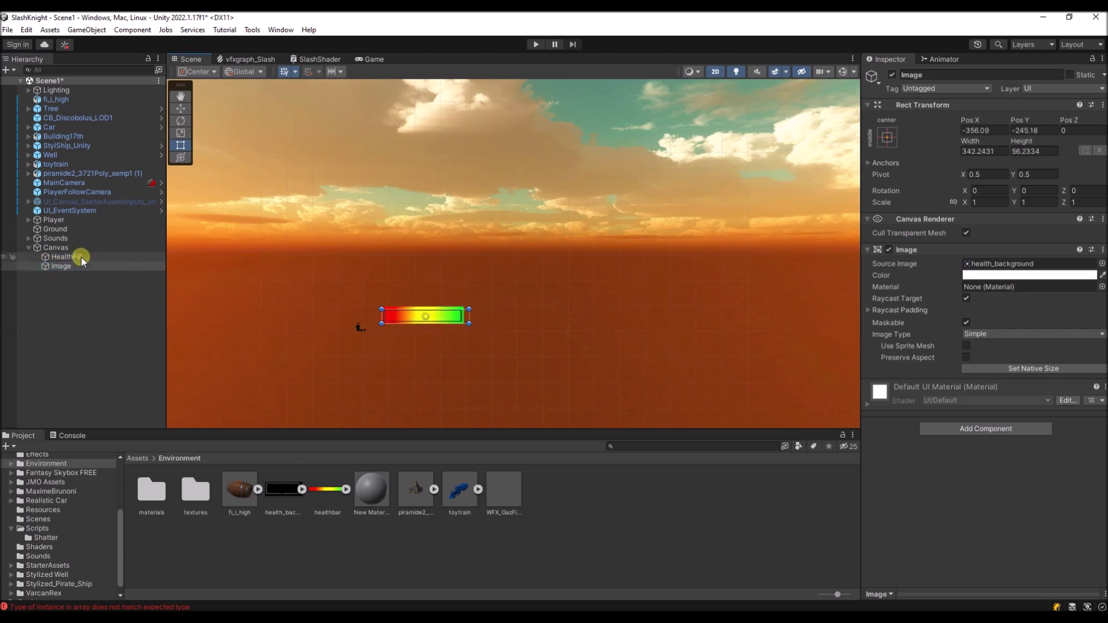
Step: Resize HealthFill to about 296 × 41 inside the frame, then move Image above it
click(51, 251)
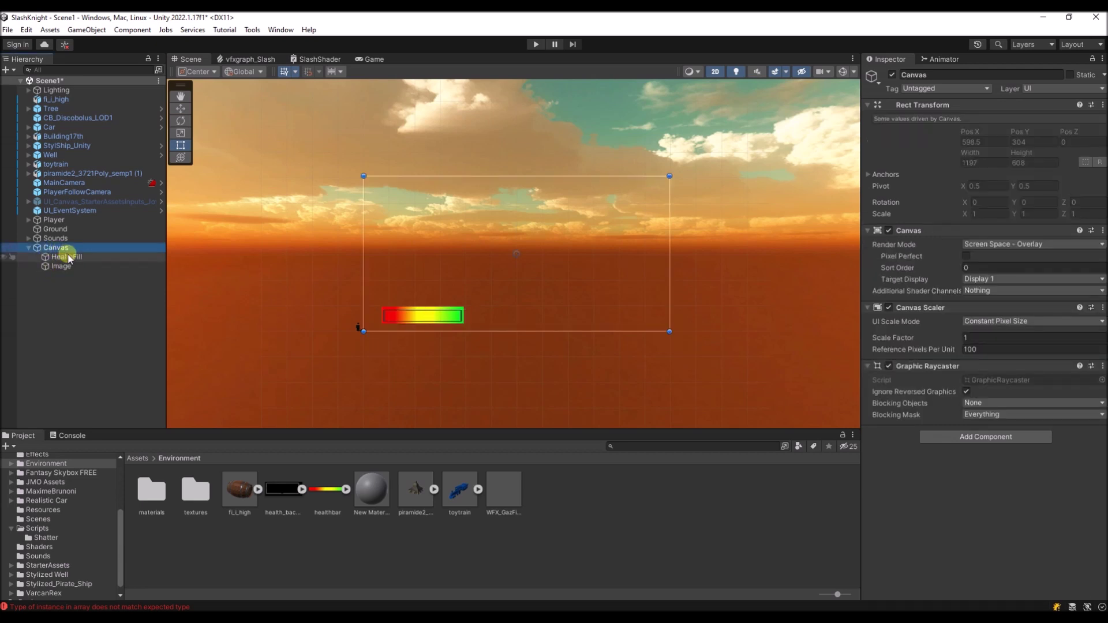
scroll(375, 323, up, 8)
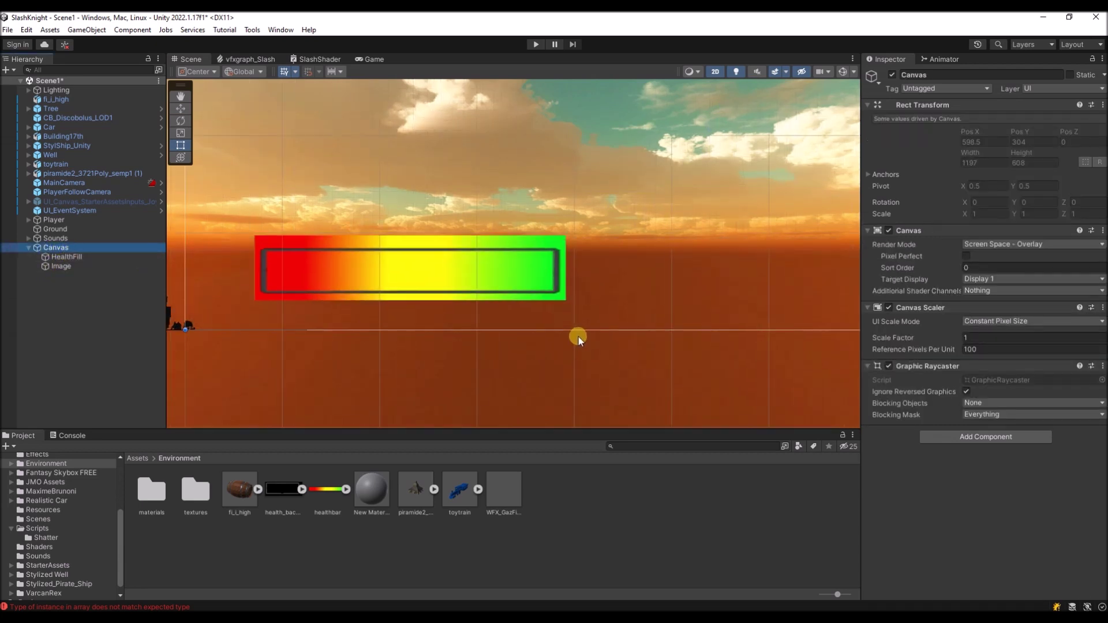
click(63, 257)
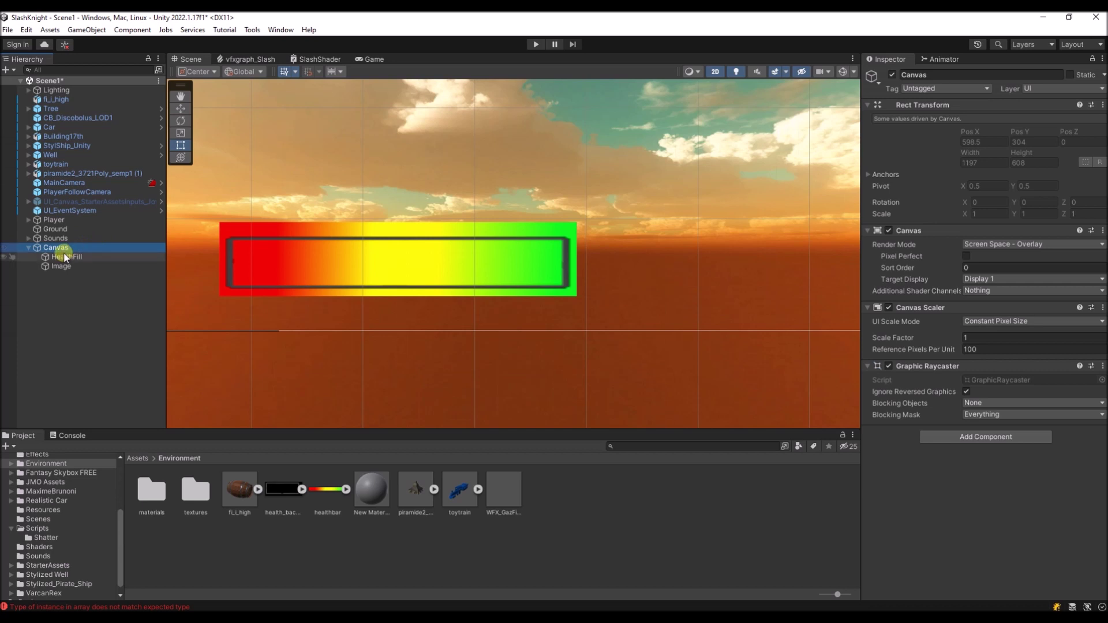
drag(578, 297, 563, 287)
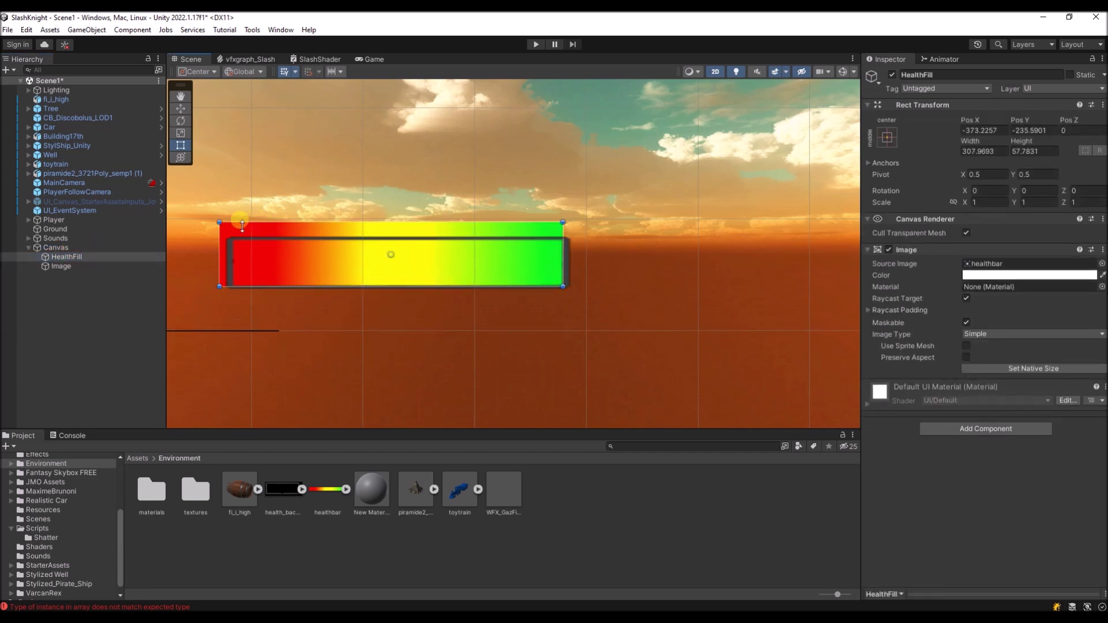
drag(219, 223, 232, 239)
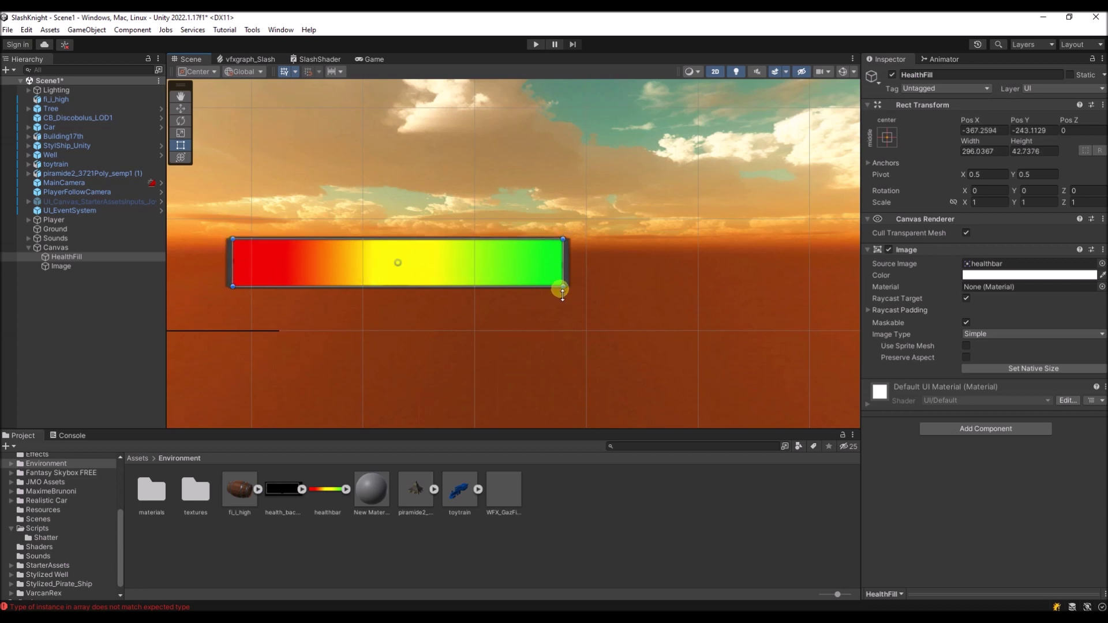
drag(563, 289, 564, 286)
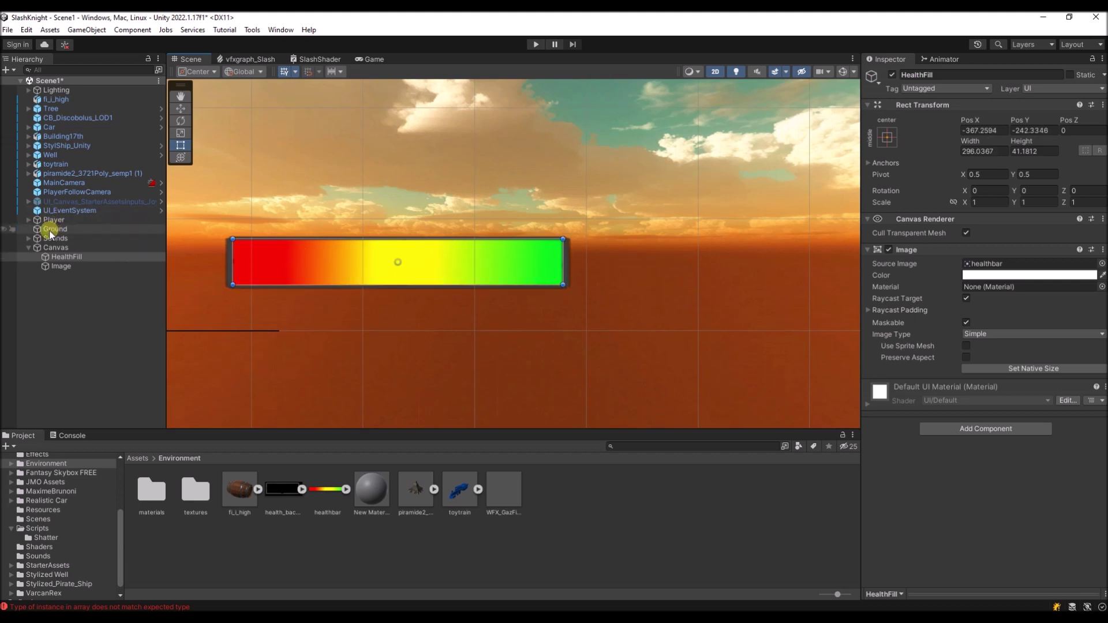
click(59, 267)
drag(59, 266, 69, 257)
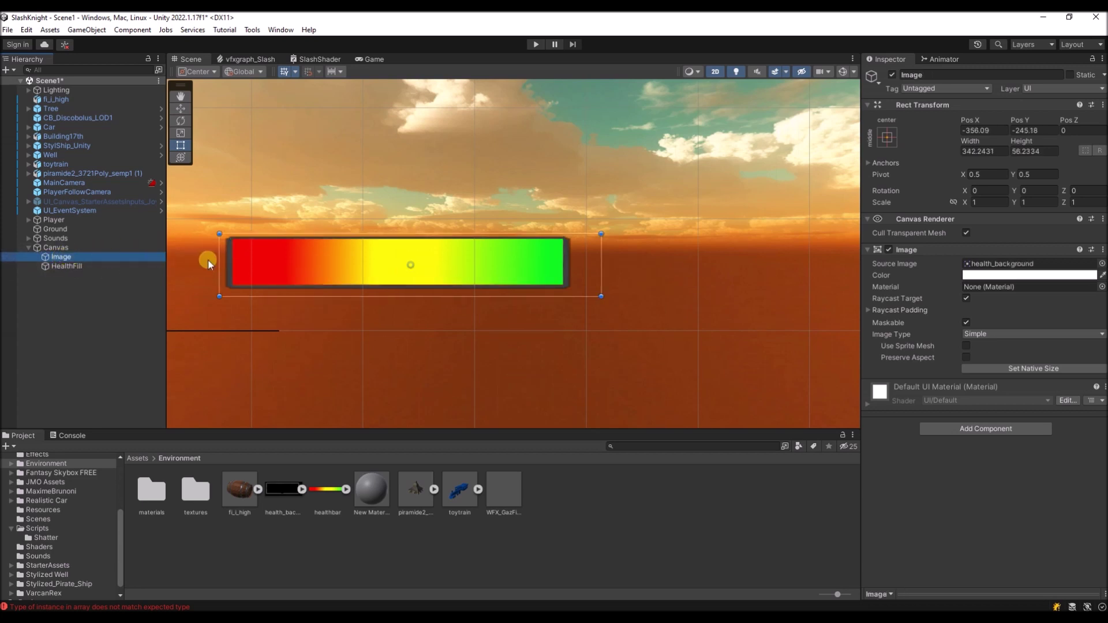
Step: Reorder Image below HealthFill and nudge the dark frame around the gradient at about (-356, -245)
click(583, 271)
mouse_move(583, 271)
mouse_down()
mouse_move(580, 252)
mouse_move(584, 280)
mouse_move(582, 263)
mouse_move(600, 265)
mouse_move(580, 269)
mouse_up()
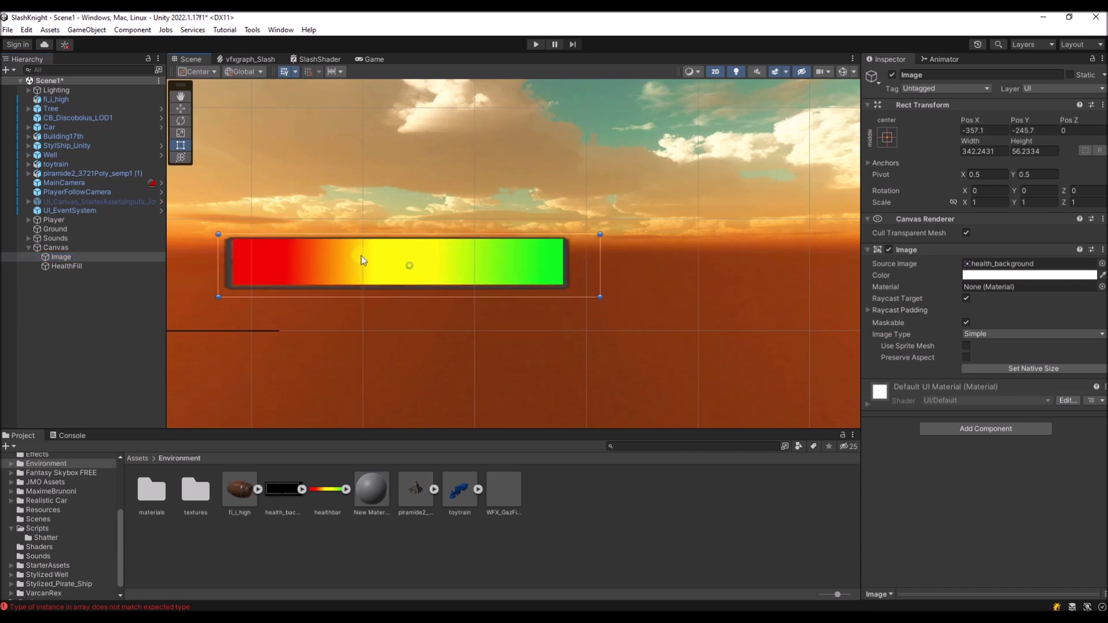
click(62, 258)
drag(65, 266, 63, 270)
mouse_move(537, 280)
mouse_down()
mouse_move(555, 254)
mouse_move(581, 245)
mouse_move(579, 263)
mouse_up()
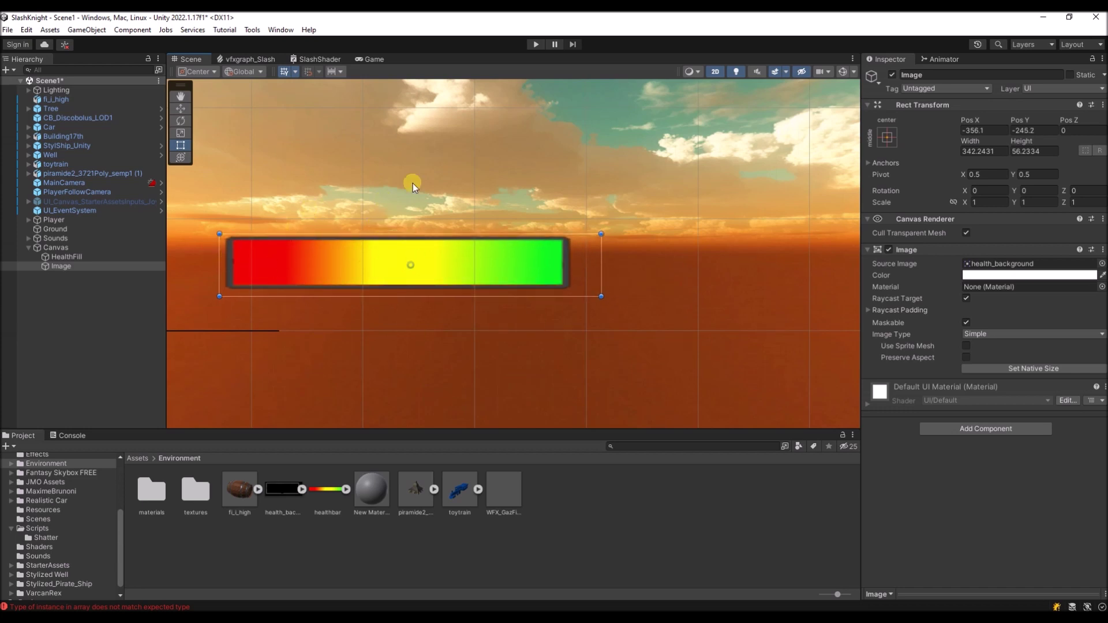
Step: Create an empty parent GameObject for HealthFill
click(58, 253)
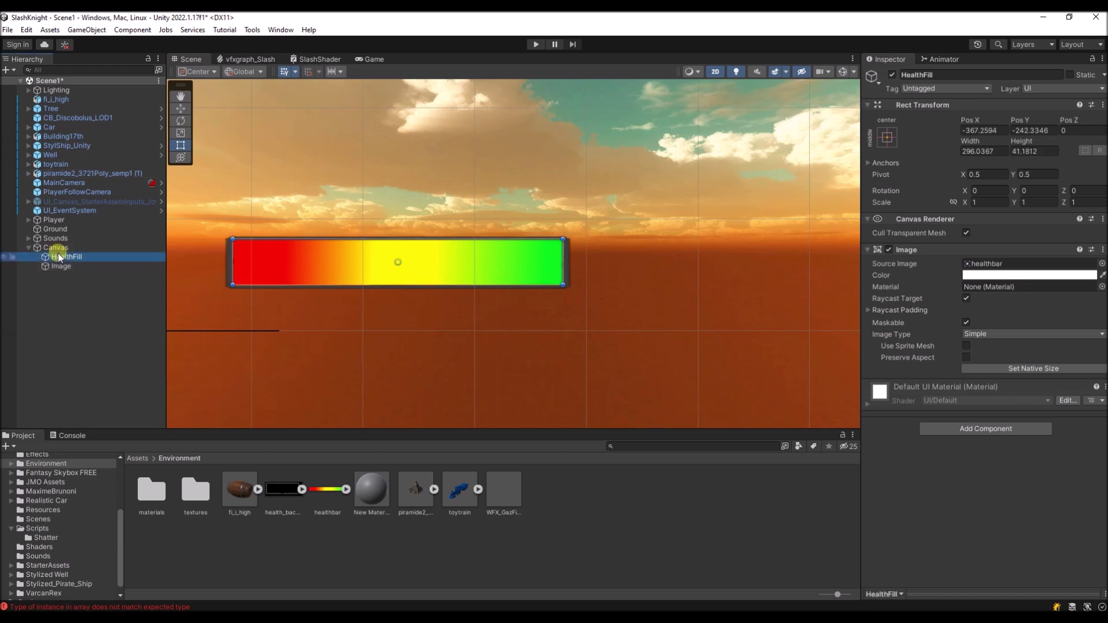
right_click(96, 257)
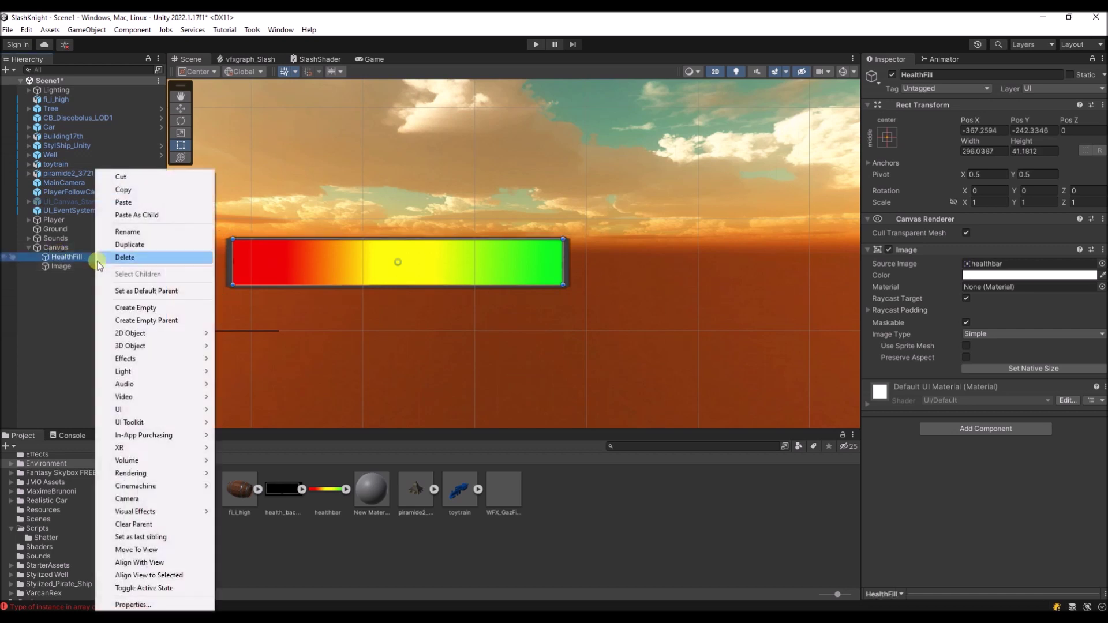
click(142, 321)
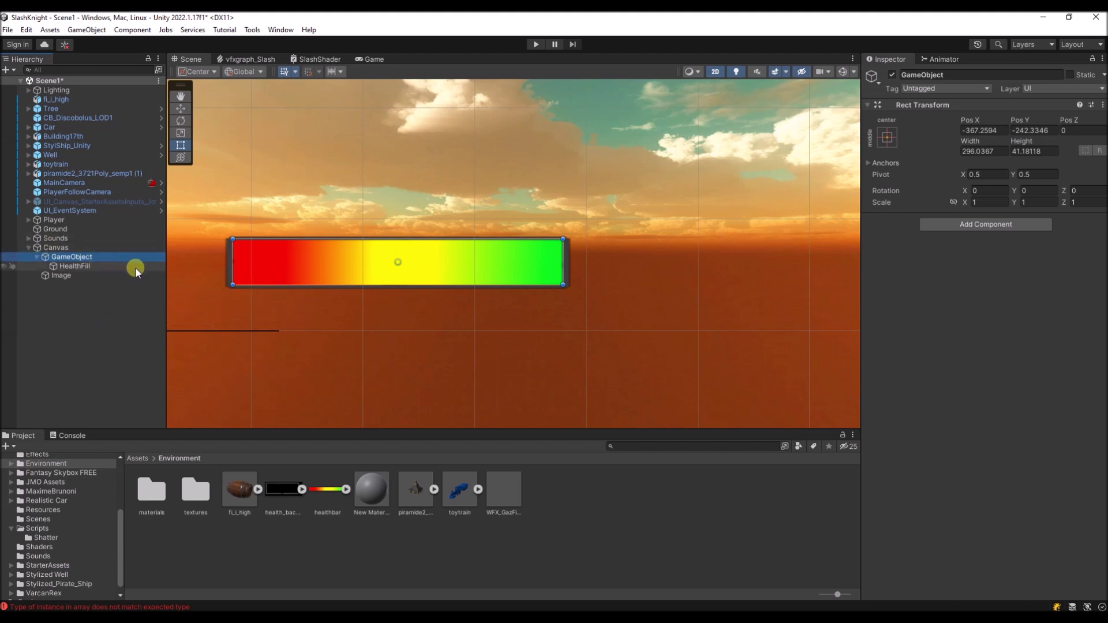
Step: Add a Mask component to the new parent, searching 'mask'
click(974, 228)
text(m)
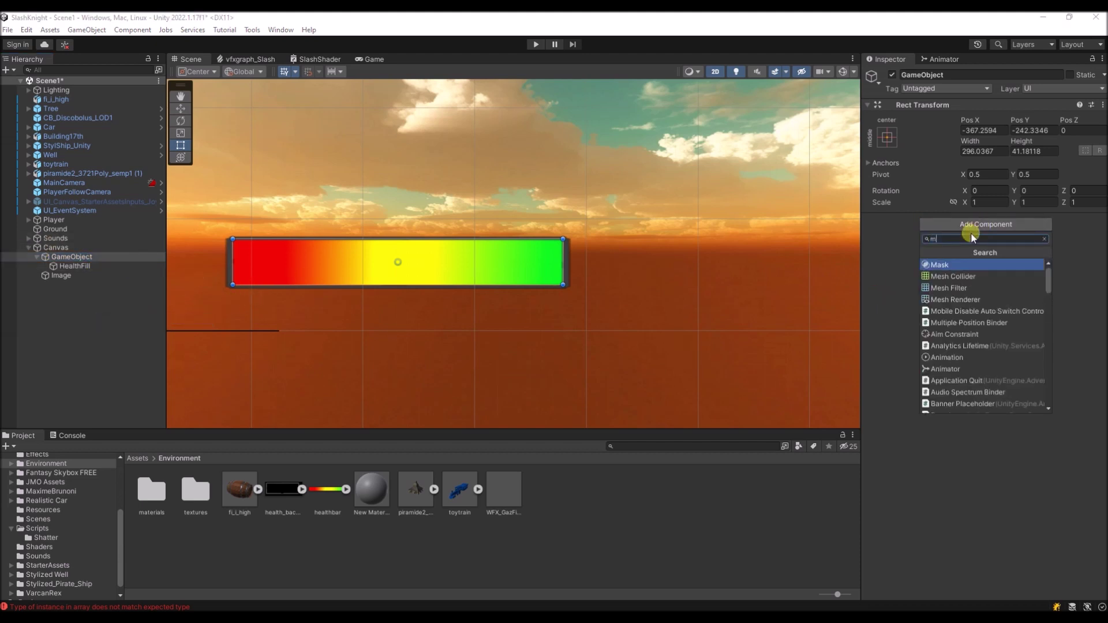
text(ask)
key(Return)
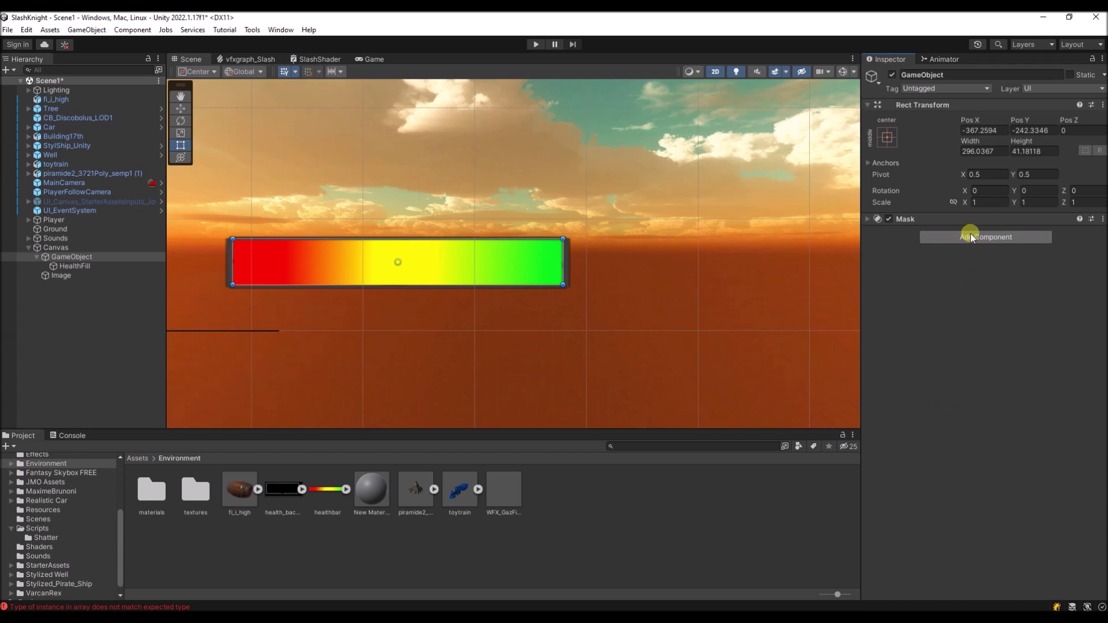
click(84, 268)
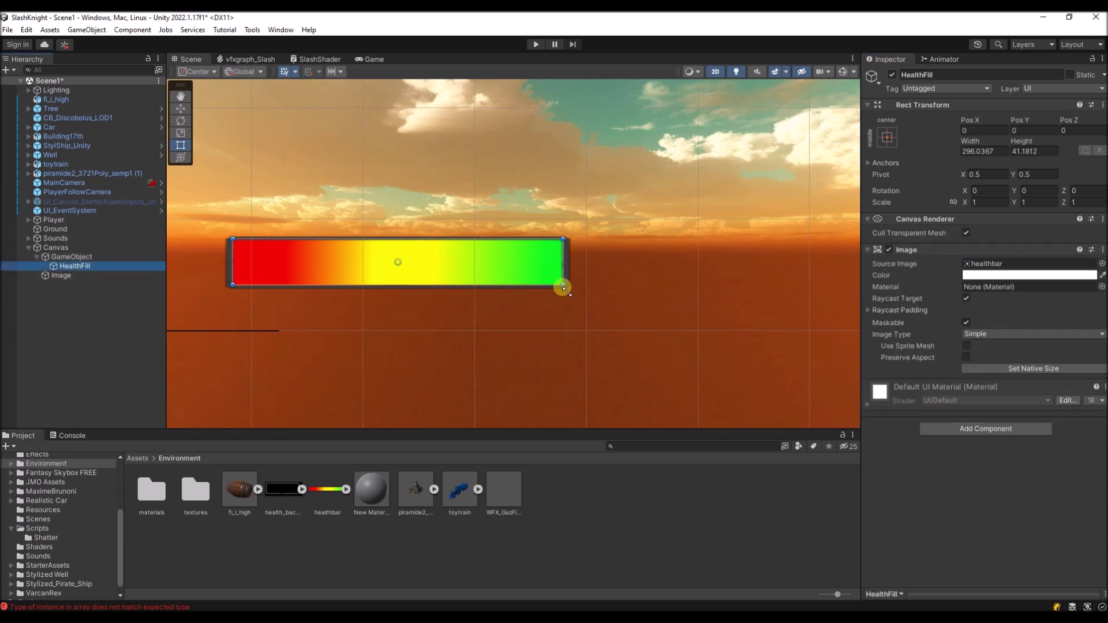
Step: Narrow HealthFill to preview health loss, then stretch it back to about 298 × 43 full width
mouse_move(562, 287)
mouse_down()
mouse_move(260, 287)
mouse_move(564, 286)
mouse_move(278, 291)
mouse_up()
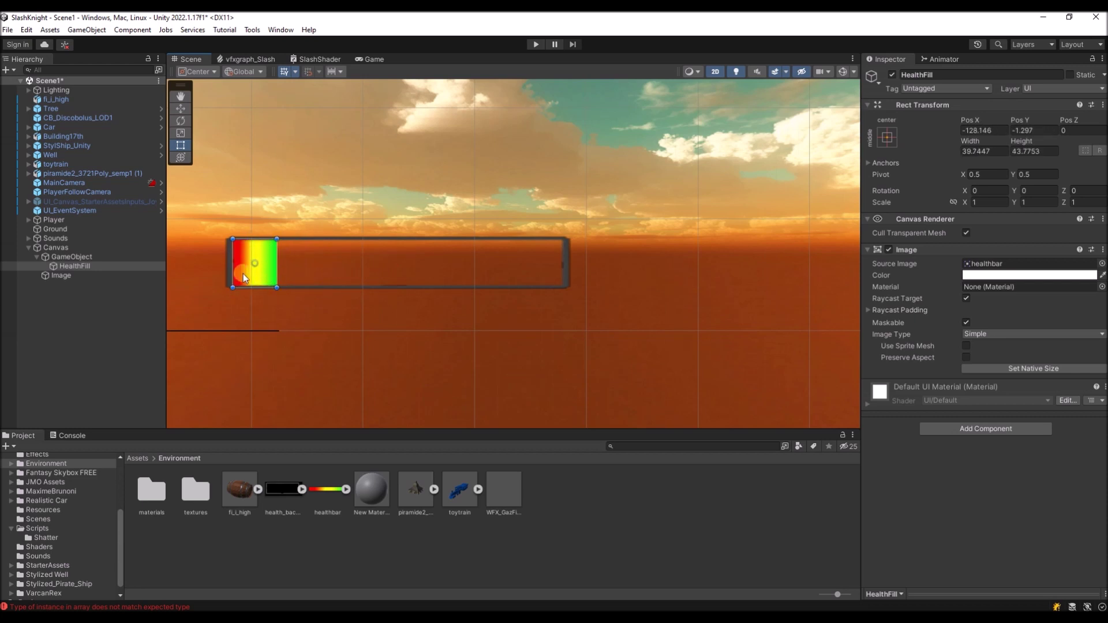
drag(277, 289, 565, 288)
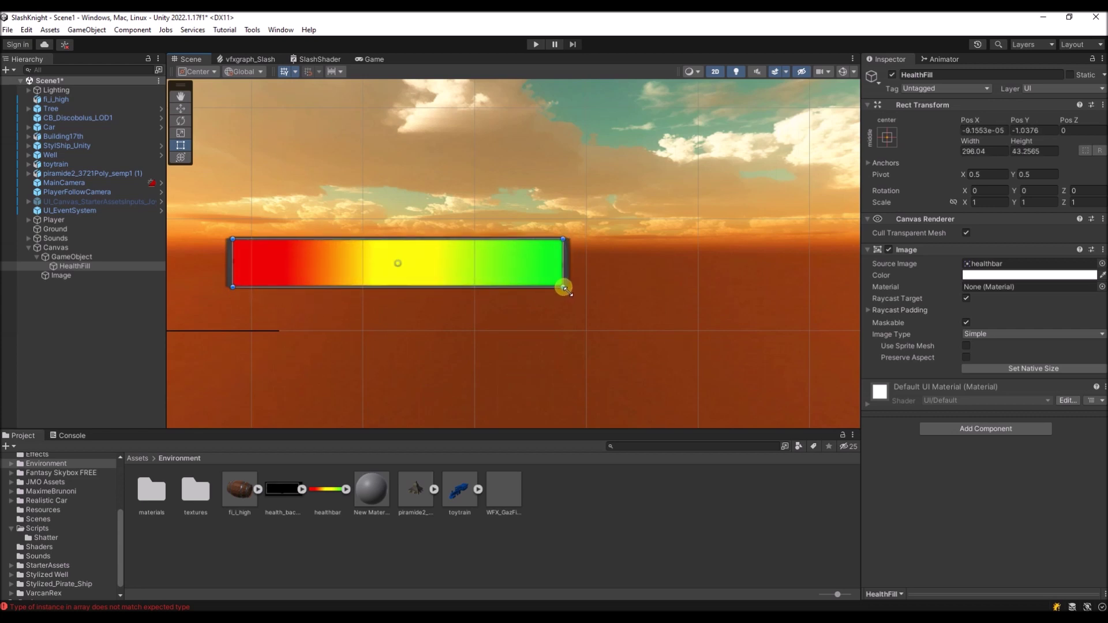
click(65, 257)
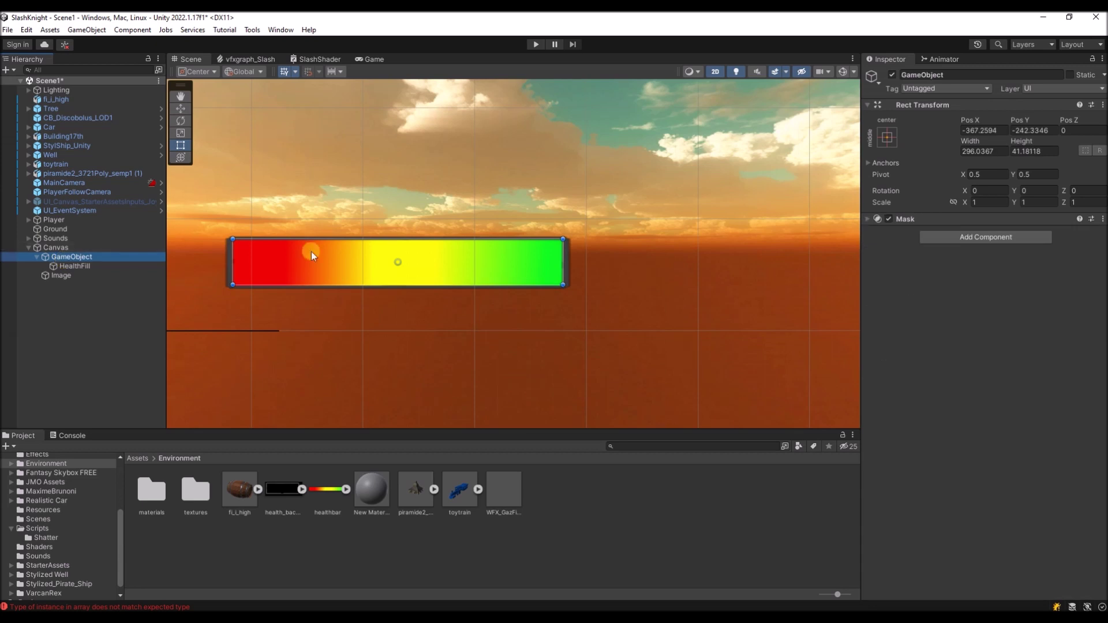
Step: Add an Image component to the masking GameObject and narrow its width to 290.24
click(997, 239)
text(image)
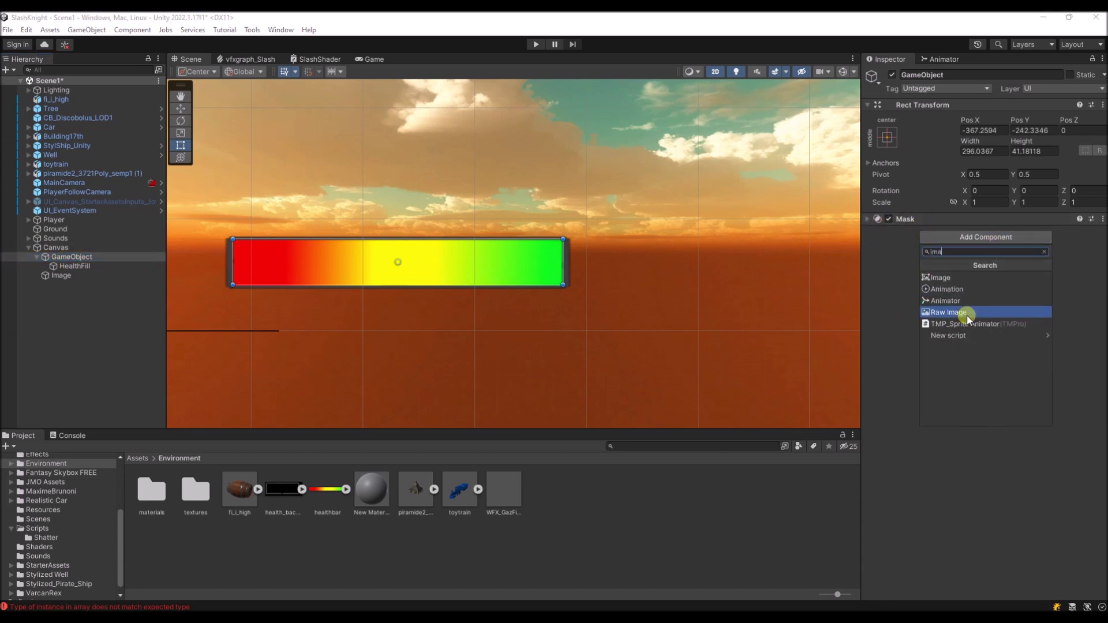
click(954, 278)
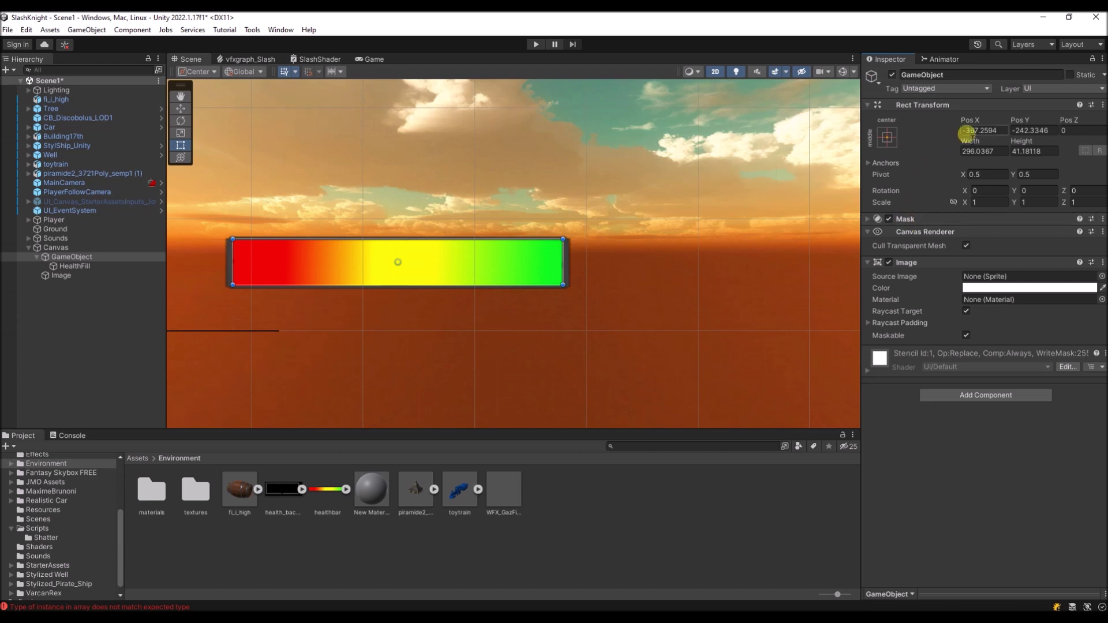
click(974, 143)
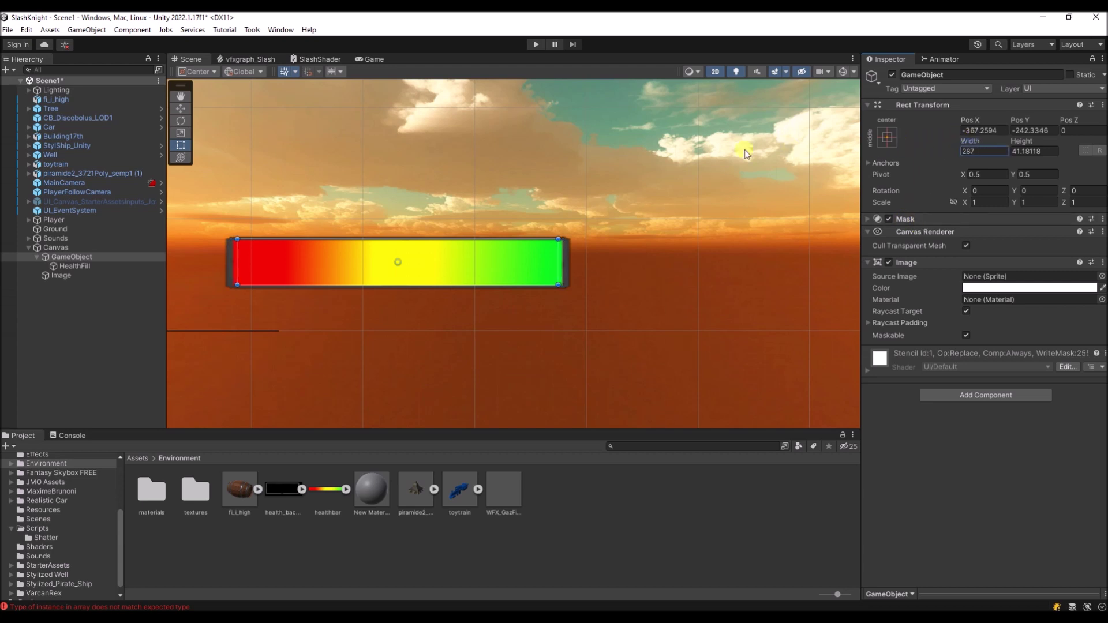
drag(745, 150, 847, 156)
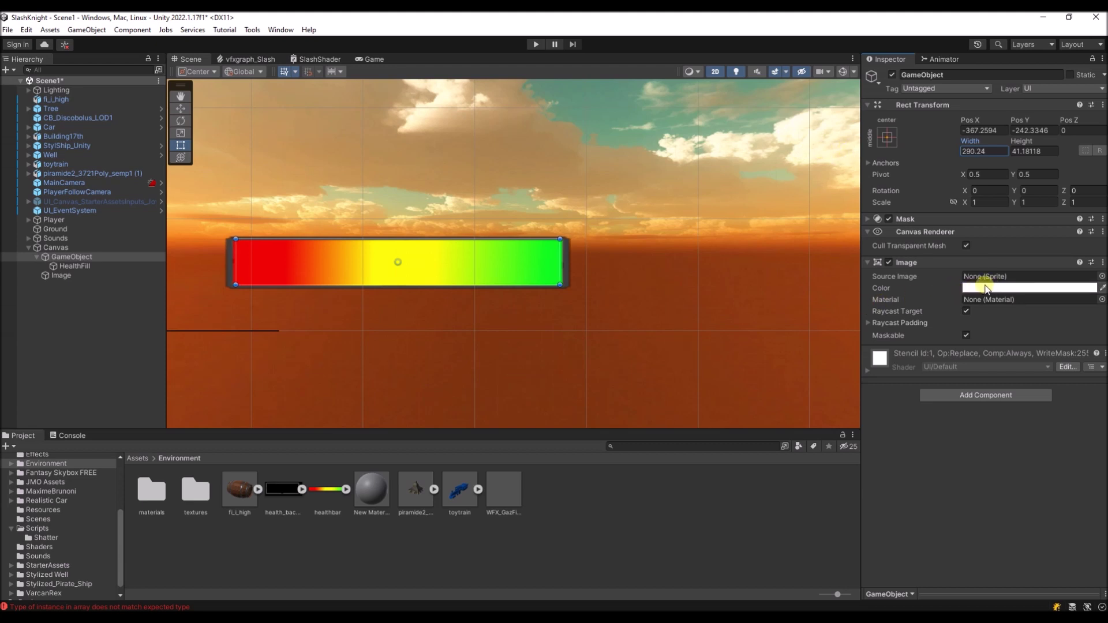
Step: Anchor both the mask GameObject and HealthFill to top-left, and set the mask's pivot to 0, 0
click(887, 139)
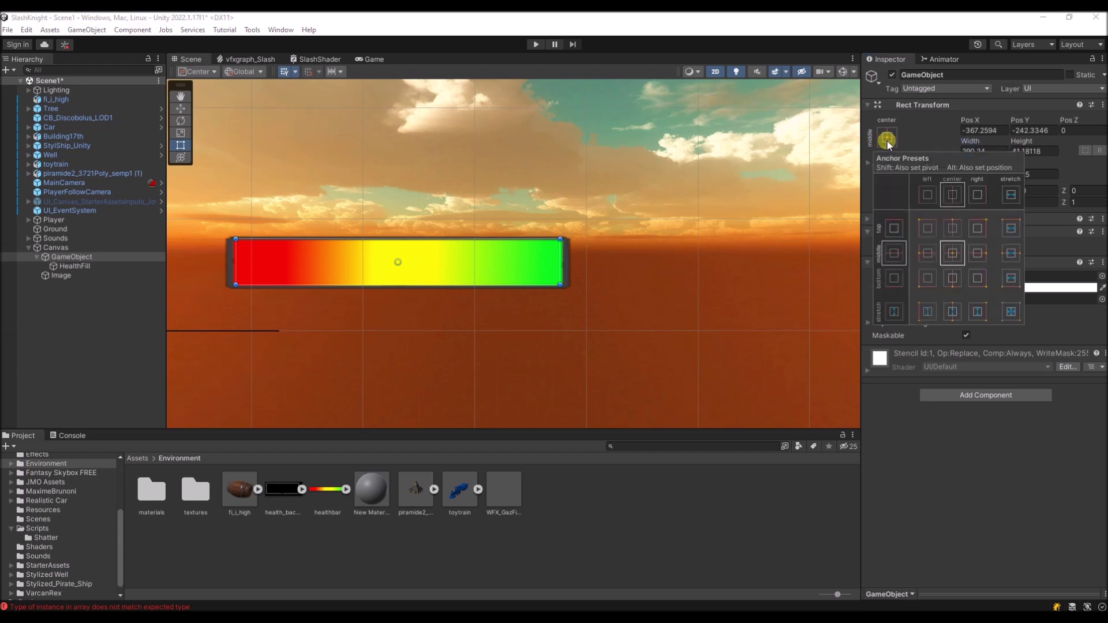
click(928, 229)
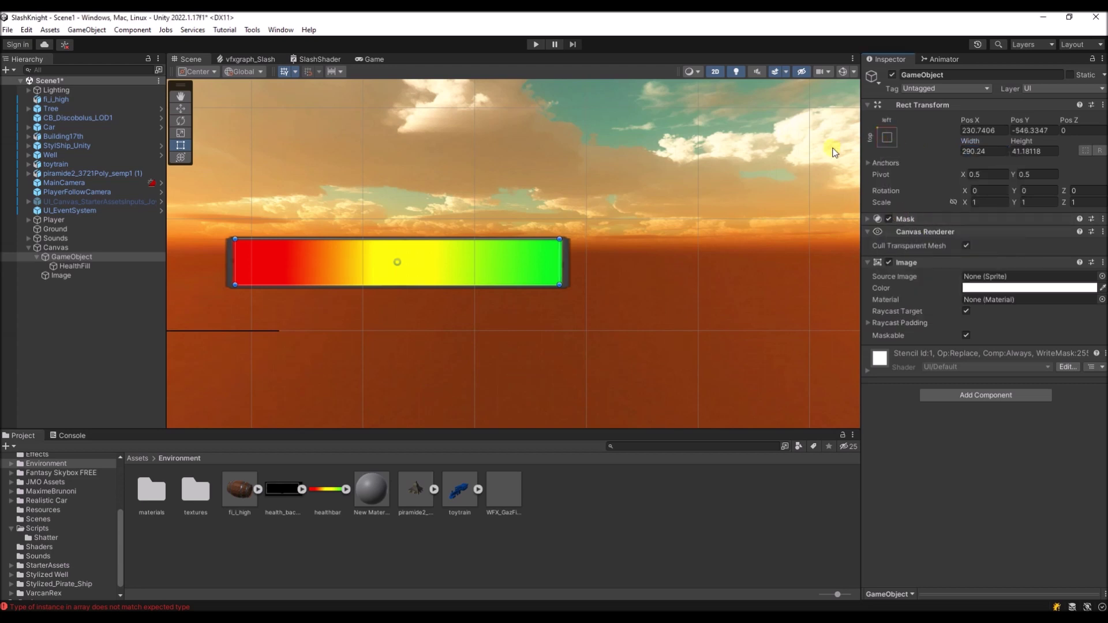
click(74, 266)
click(889, 136)
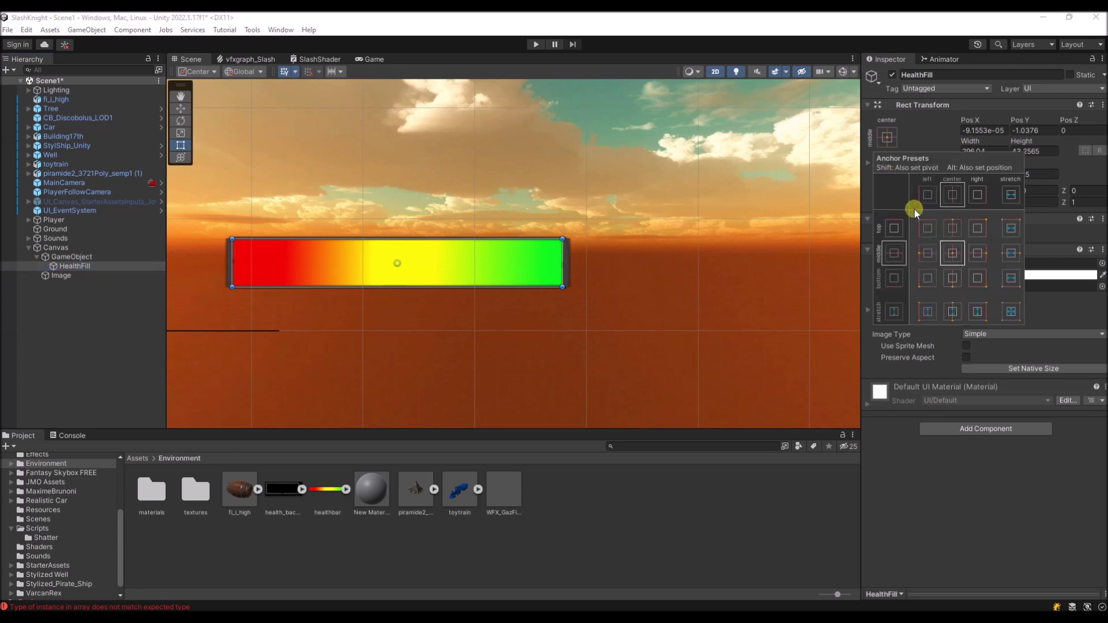
click(924, 225)
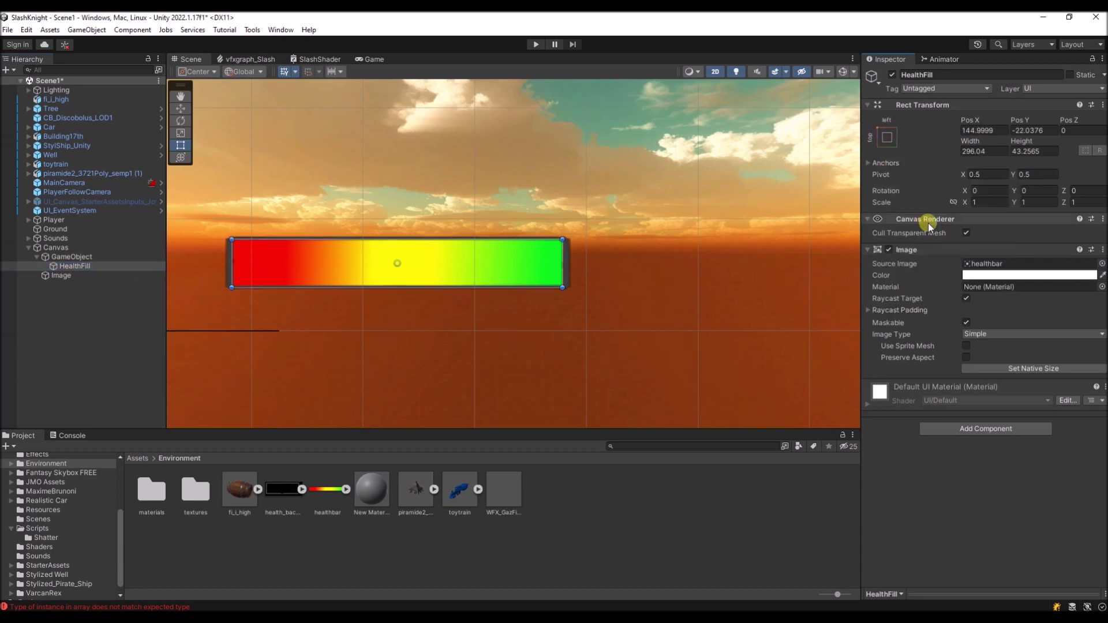
click(85, 256)
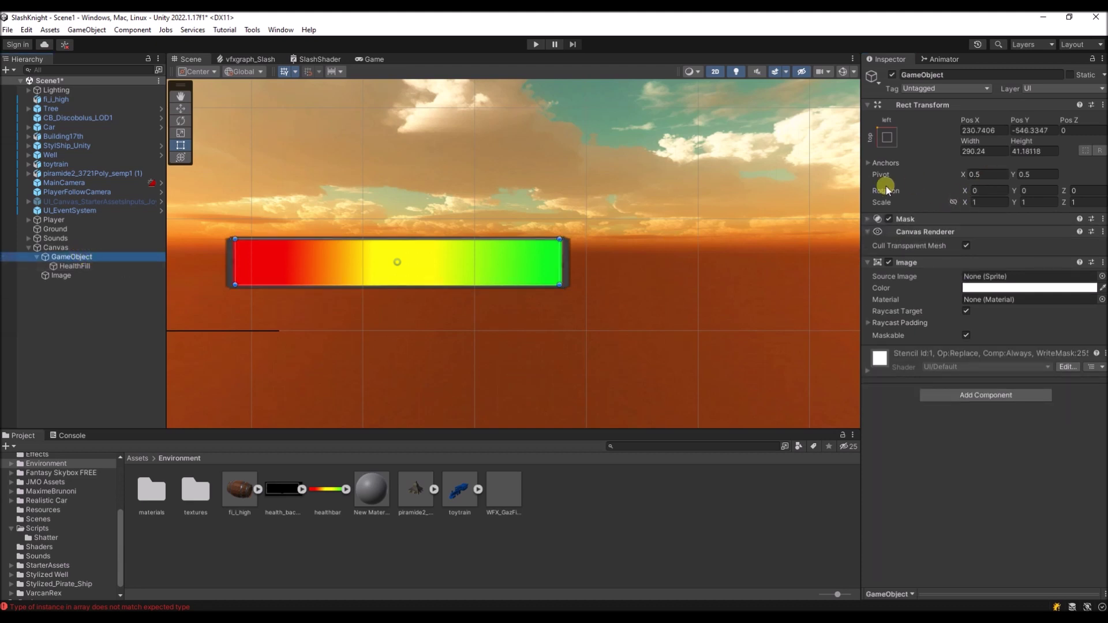
click(1002, 174)
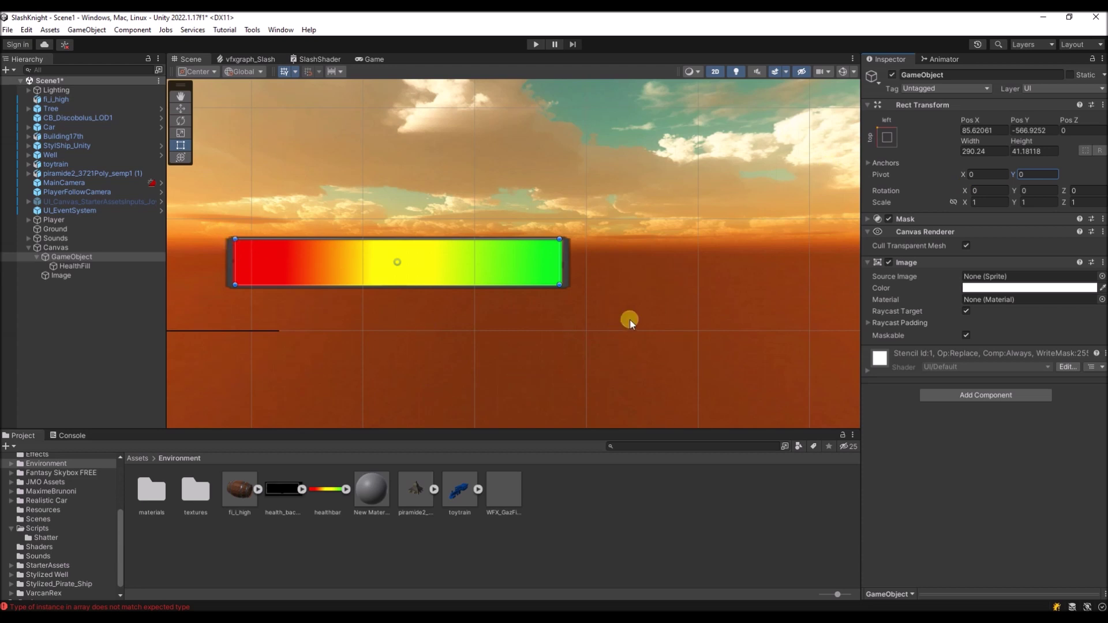
Step: Make the mask Image colour black and scrub the bar's width down to about 111
click(993, 288)
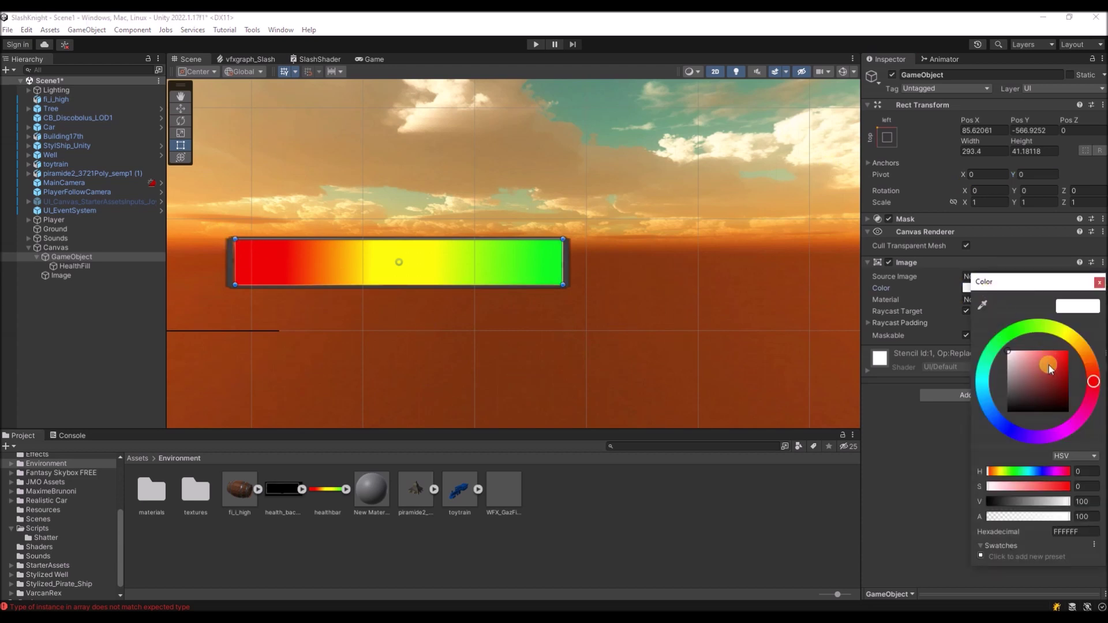
drag(1049, 364, 1091, 443)
click(1100, 282)
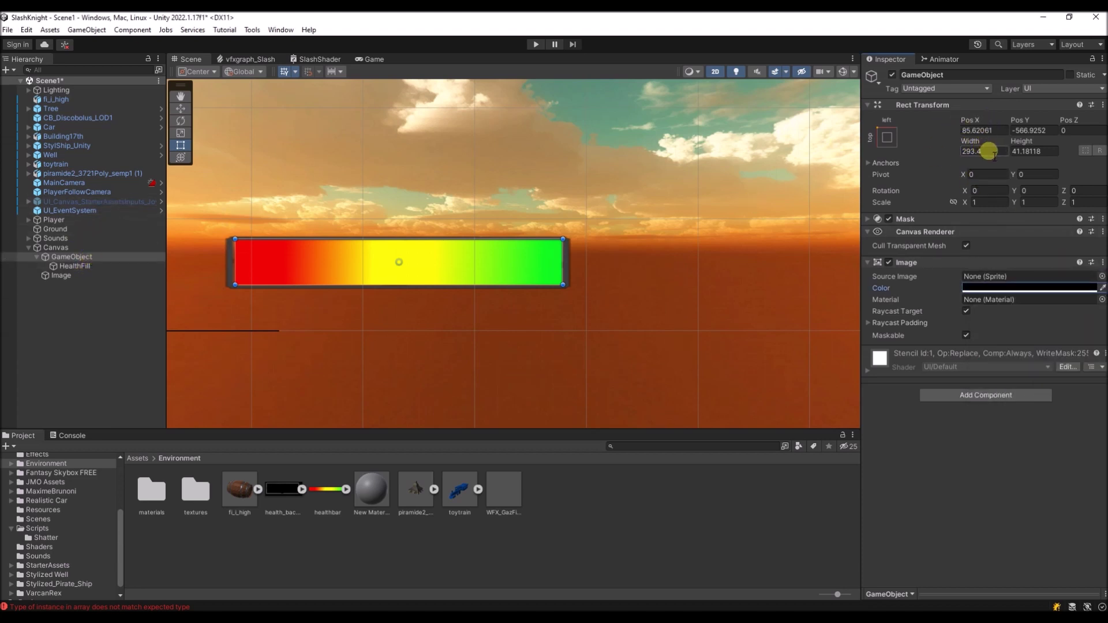
mouse_move(986, 149)
mouse_down()
mouse_move(902, 144)
mouse_move(723, 176)
mouse_move(967, 202)
mouse_move(944, 209)
mouse_move(658, 231)
mouse_move(969, 227)
mouse_move(648, 252)
mouse_move(993, 265)
mouse_move(978, 265)
mouse_up()
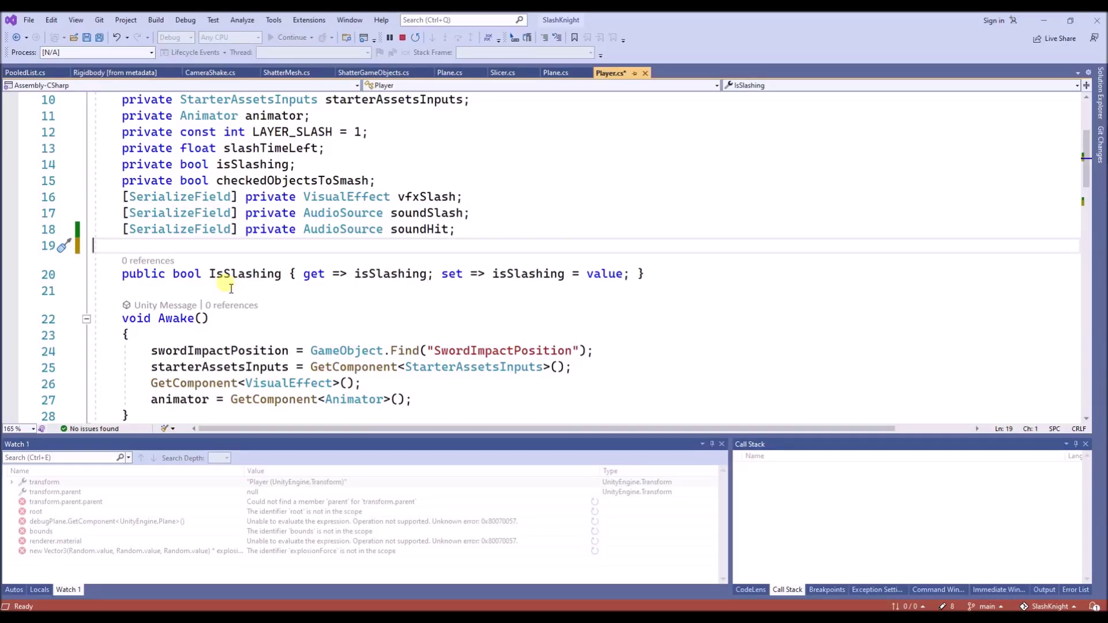
Step: Add health and [SerializeField] RectTransform healthBar fields, paste the two health lines into Update, and save Player.cs
key(Return)
text(private float health; [SerializeField] RectTransform healthBar;)
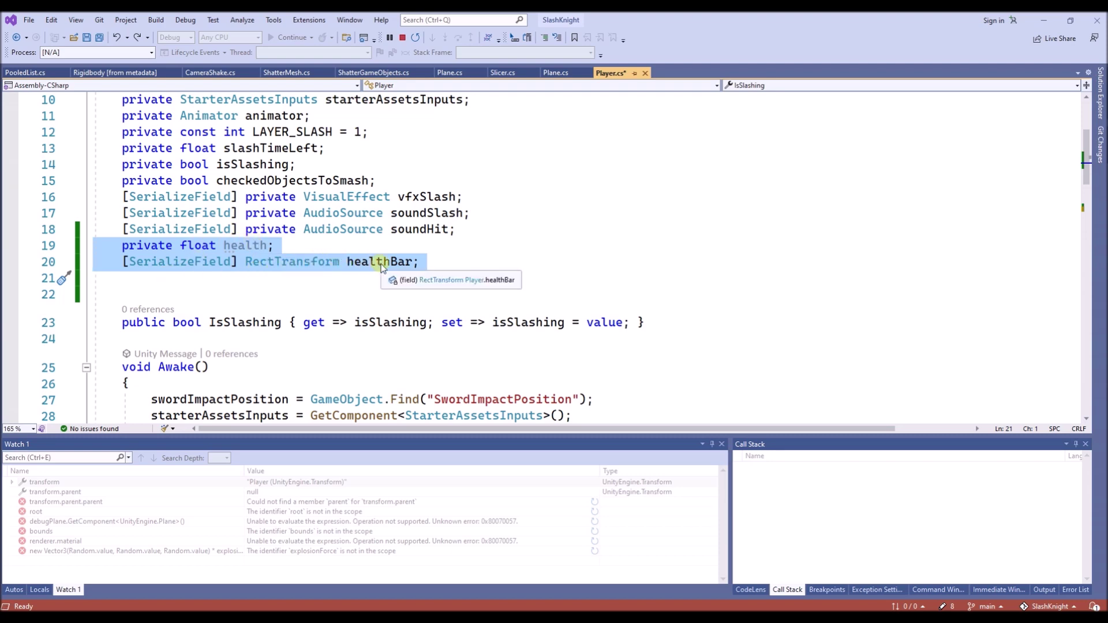
scroll(381, 260, down, 4)
drag(94, 376, 93, 414)
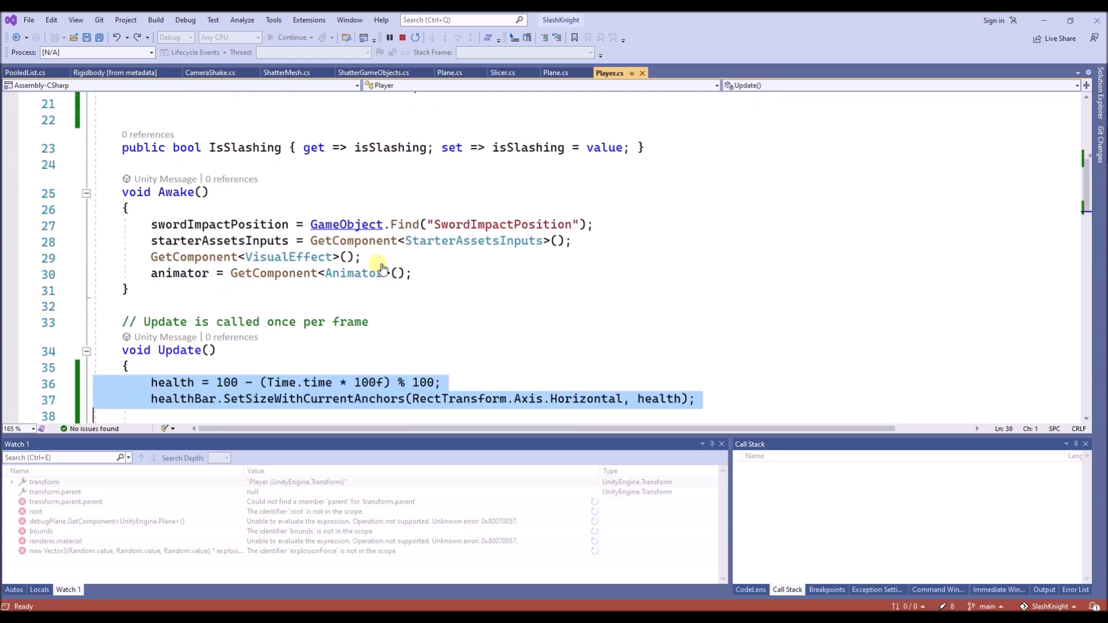
scroll(158, 307, down, 1)
key(ctrl+s)
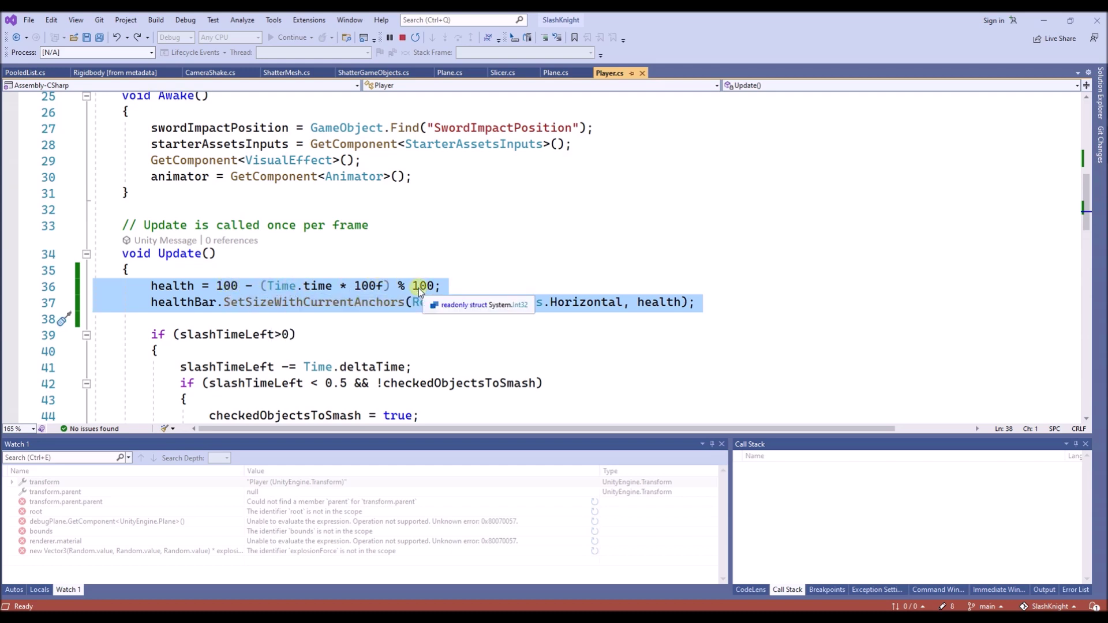
click(194, 304)
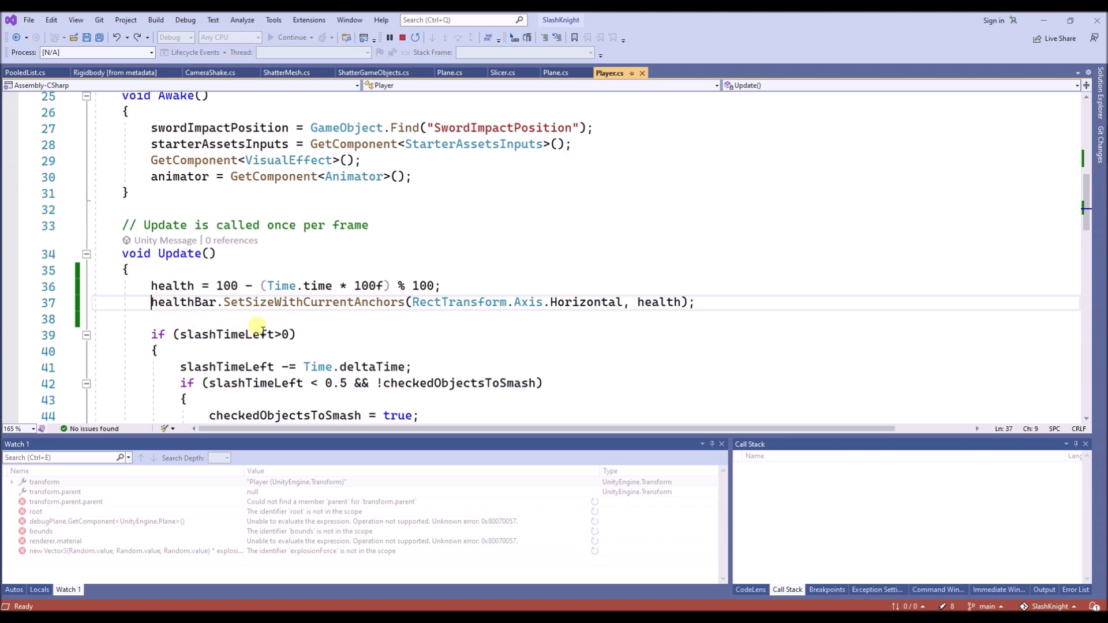
key(shift+End)
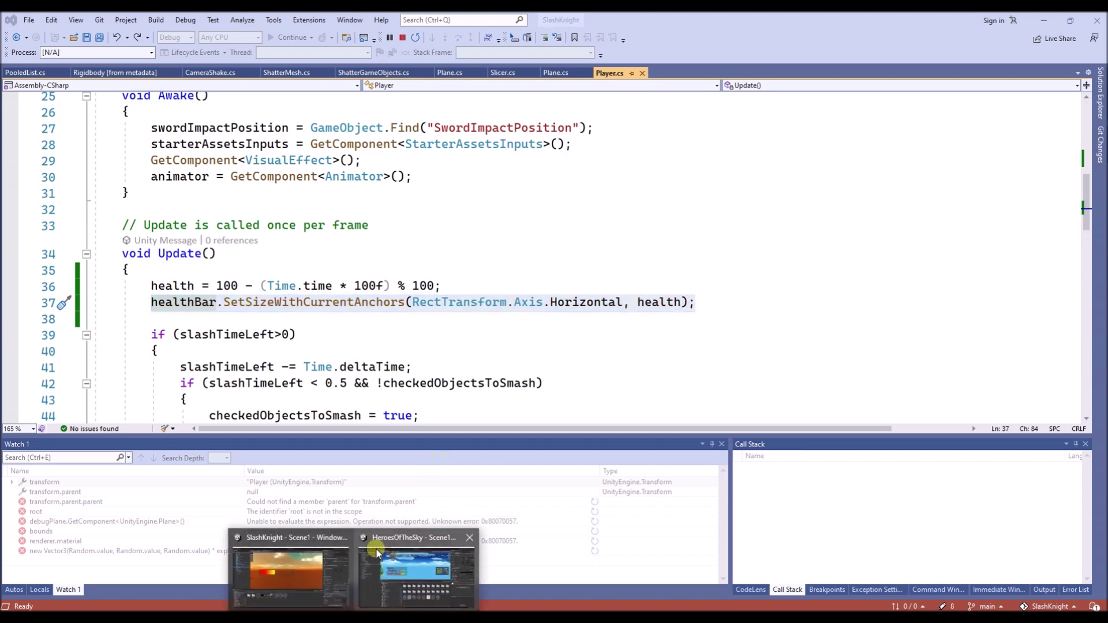
click(276, 563)
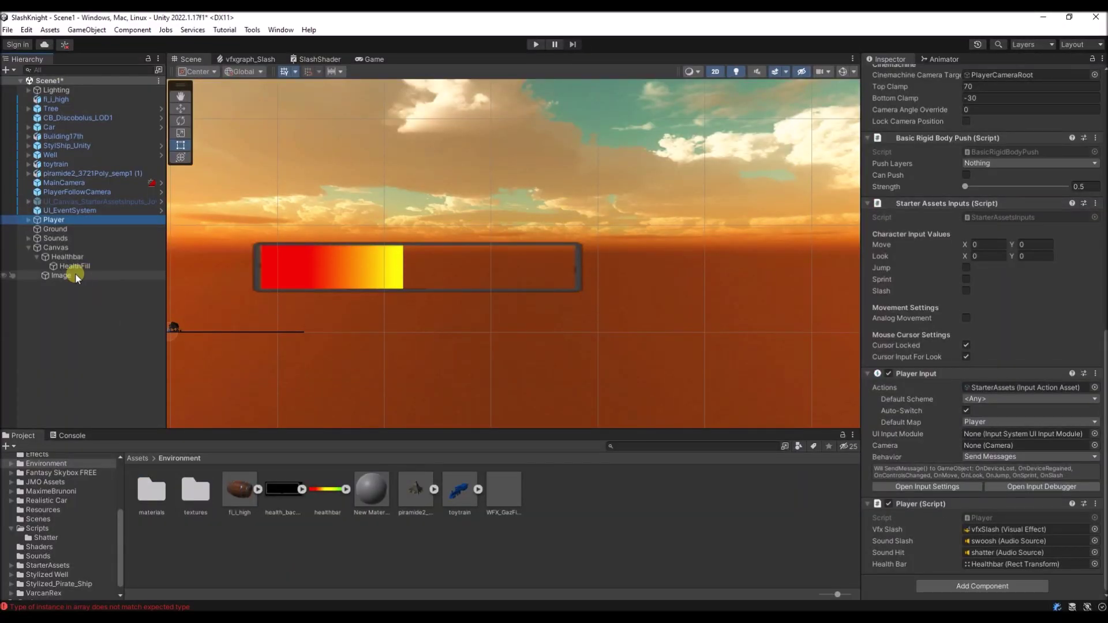
Step: Widen the Healthbar from 132 to about 292.86 and copy that width value
click(68, 258)
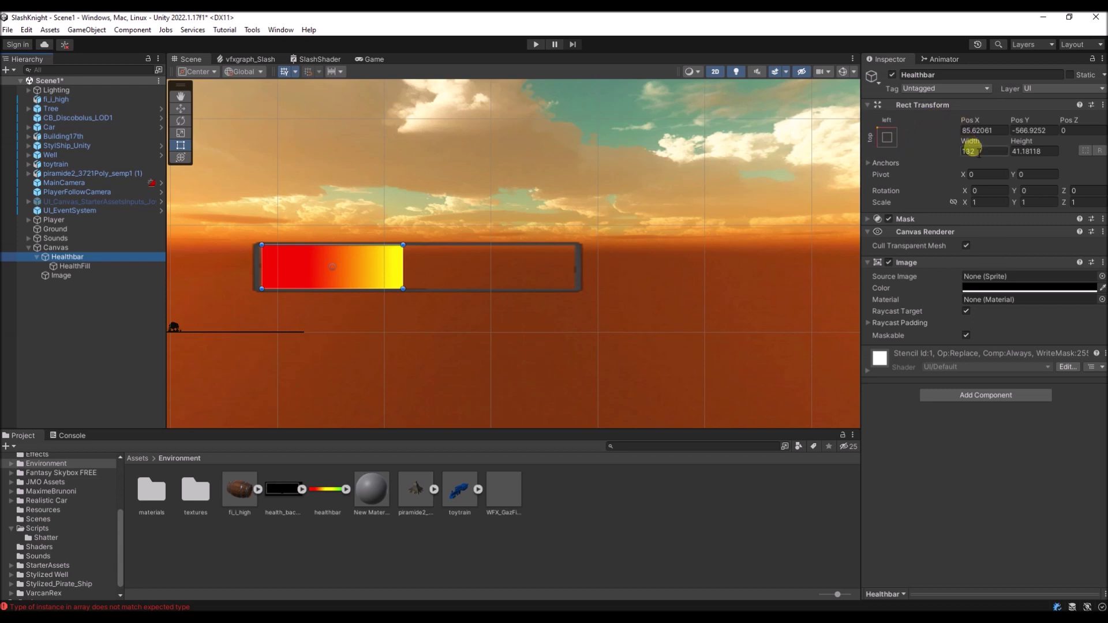
mouse_move(970, 142)
mouse_down()
mouse_move(1032, 142)
mouse_move(197, 131)
mouse_move(12, 147)
mouse_move(879, 132)
mouse_move(311, 124)
mouse_move(767, 112)
mouse_up()
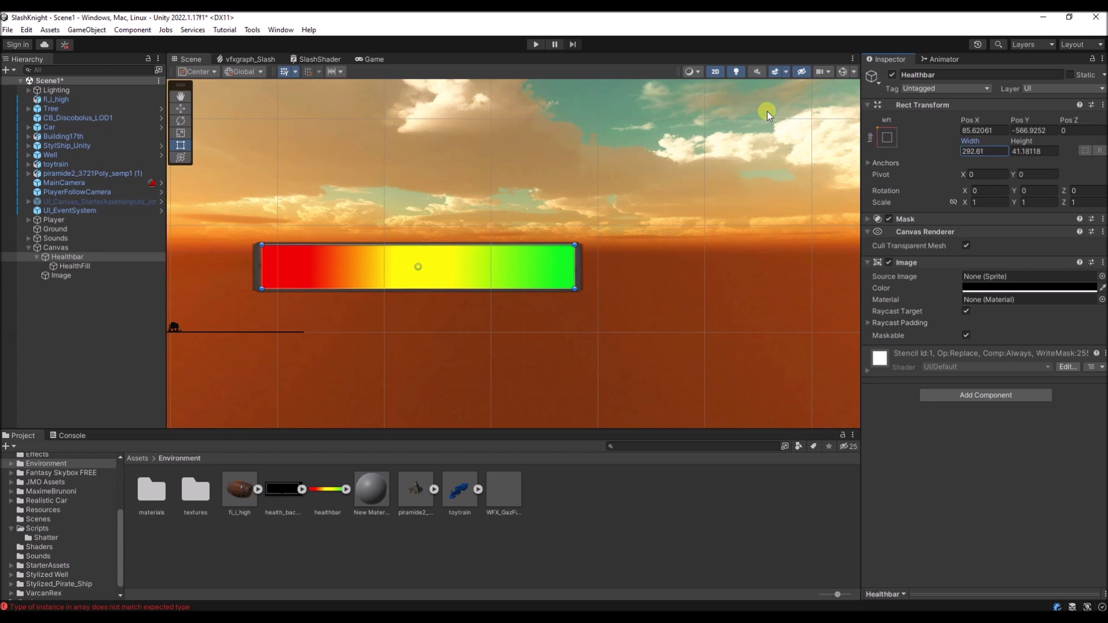
drag(767, 112, 770, 113)
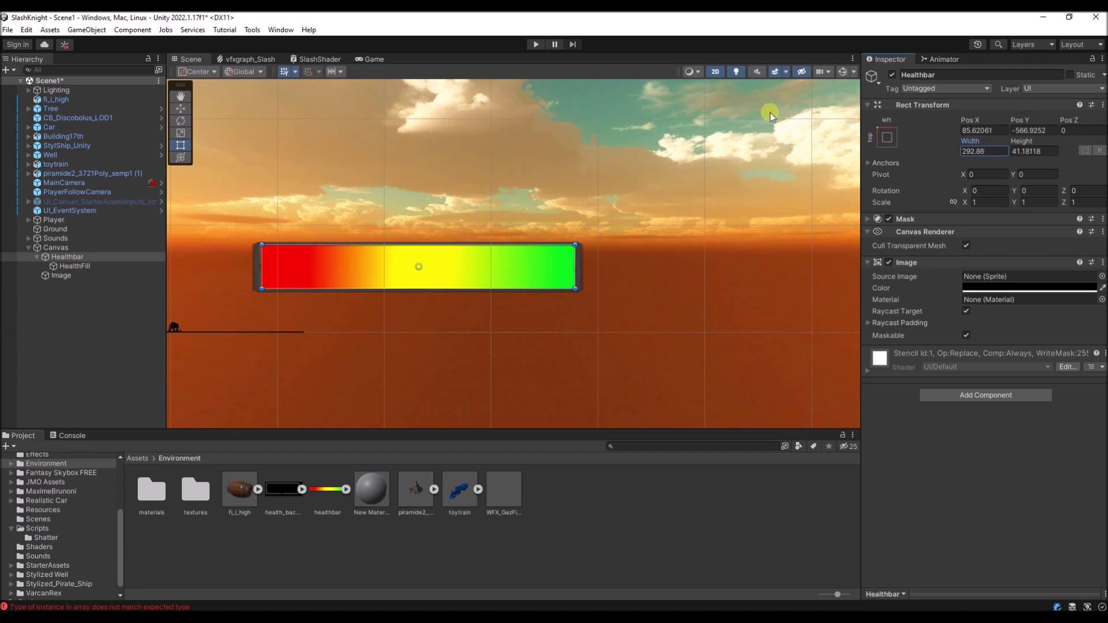
click(986, 149)
key(alt+Tab)
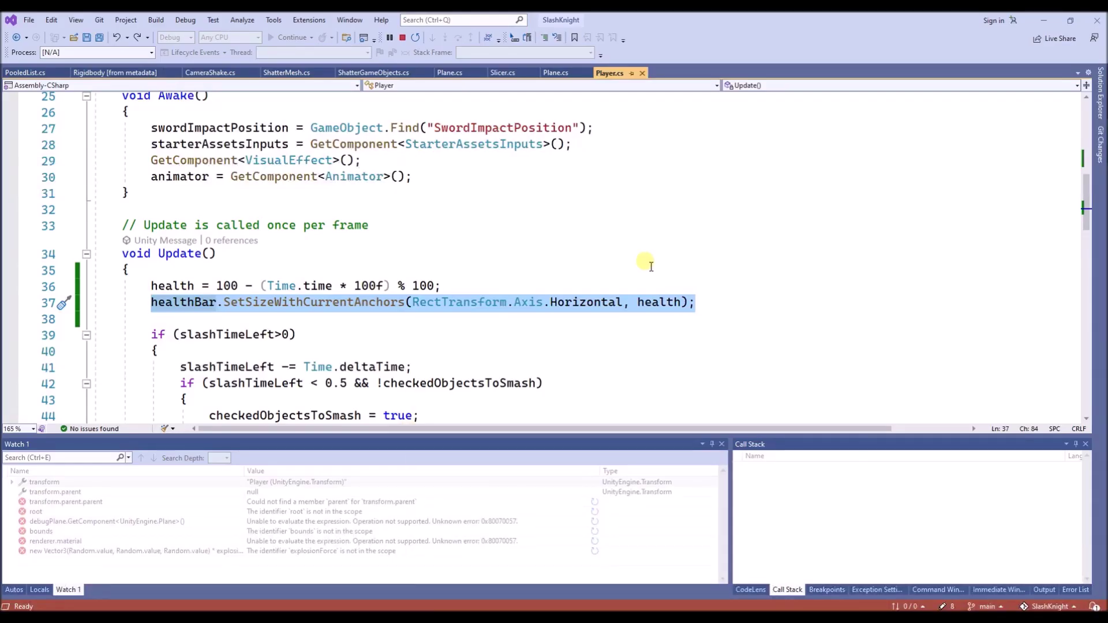
Step: Change line 37 to size healthBar by health*2.9286f, fix the typo, and save Player.cs
click(683, 302)
text(*)
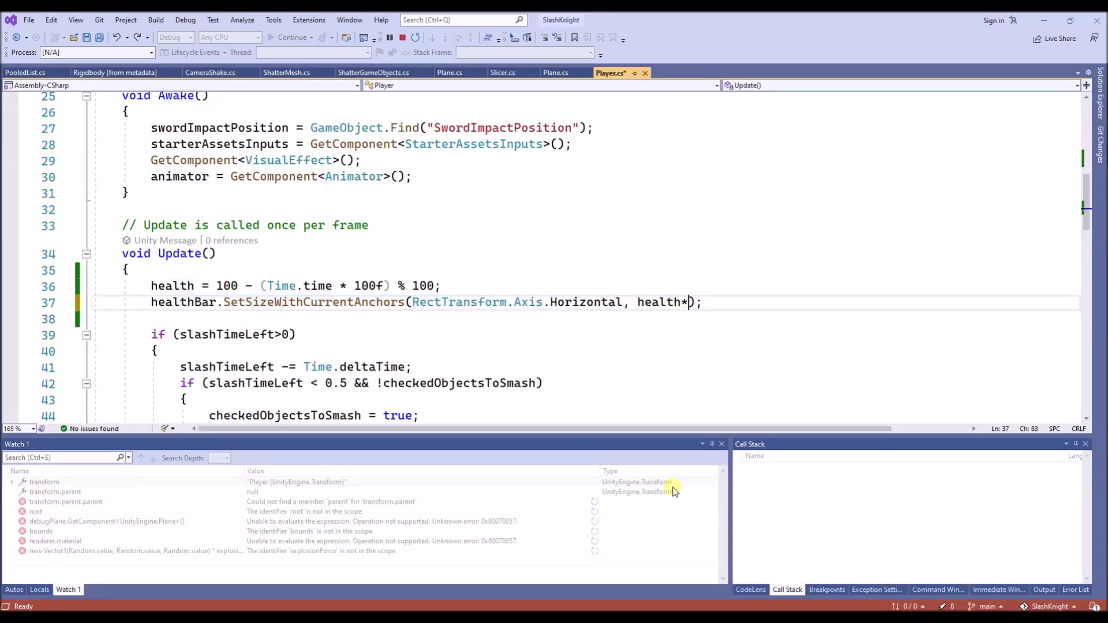
text( 2.92.86)
key(Left)
key(Left)
key(Left)
key(Left)
key(Left)
text(.)
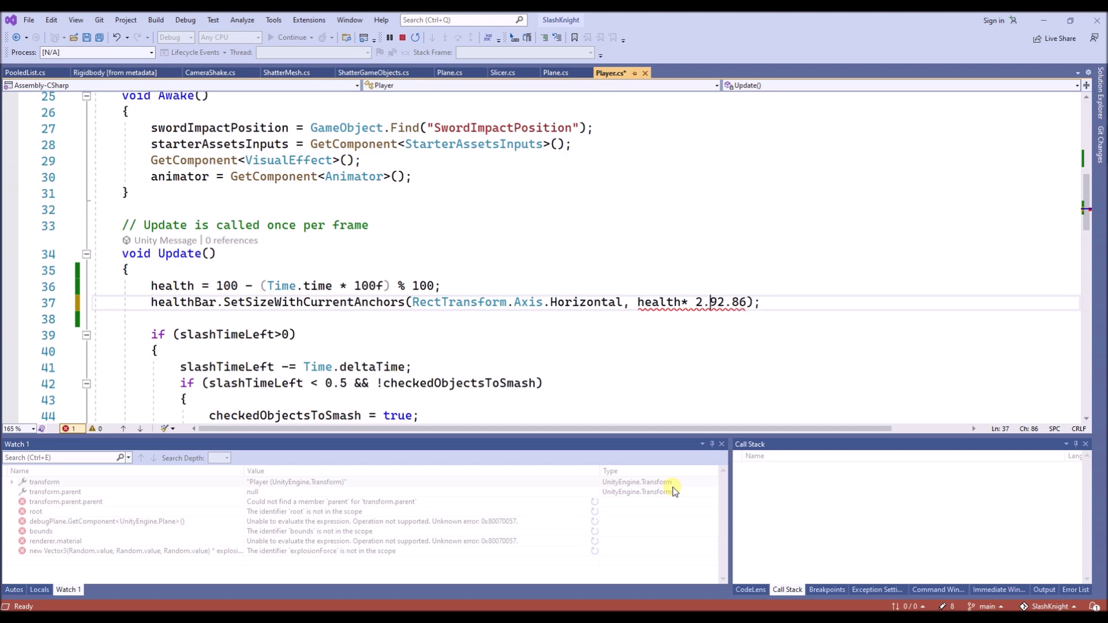
key(Right)
key(Home)
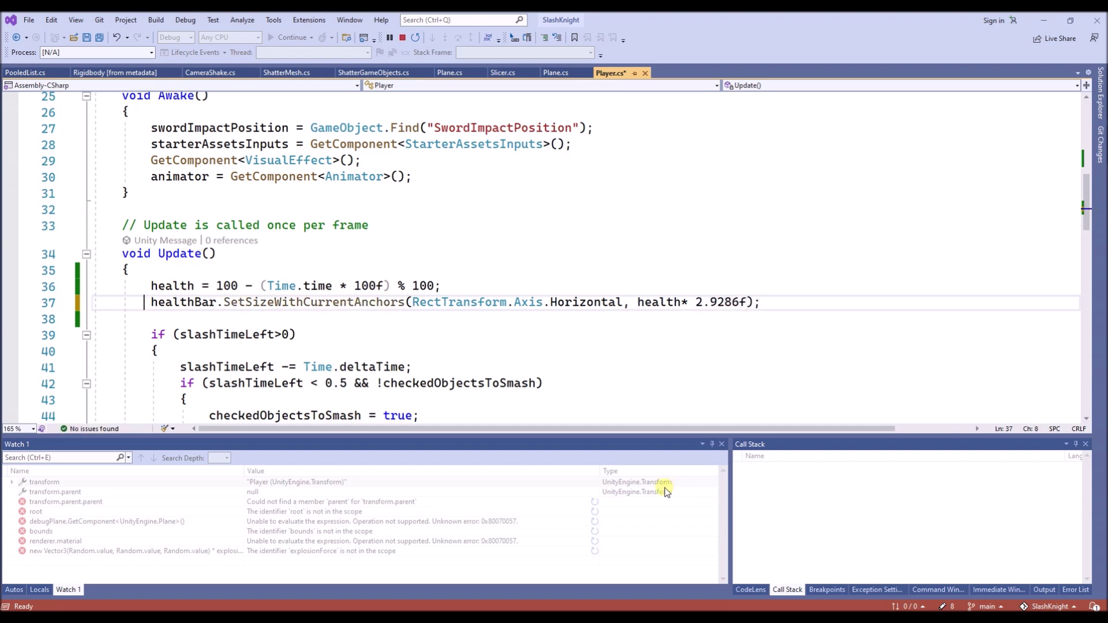
click(702, 302)
key(BackSpace)
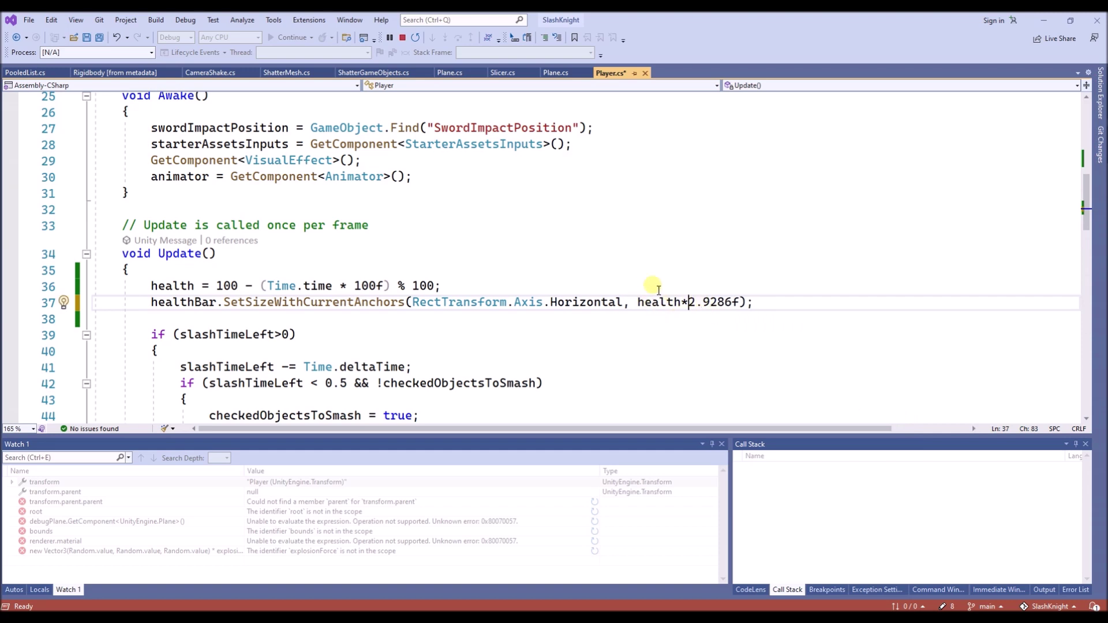
click(264, 275)
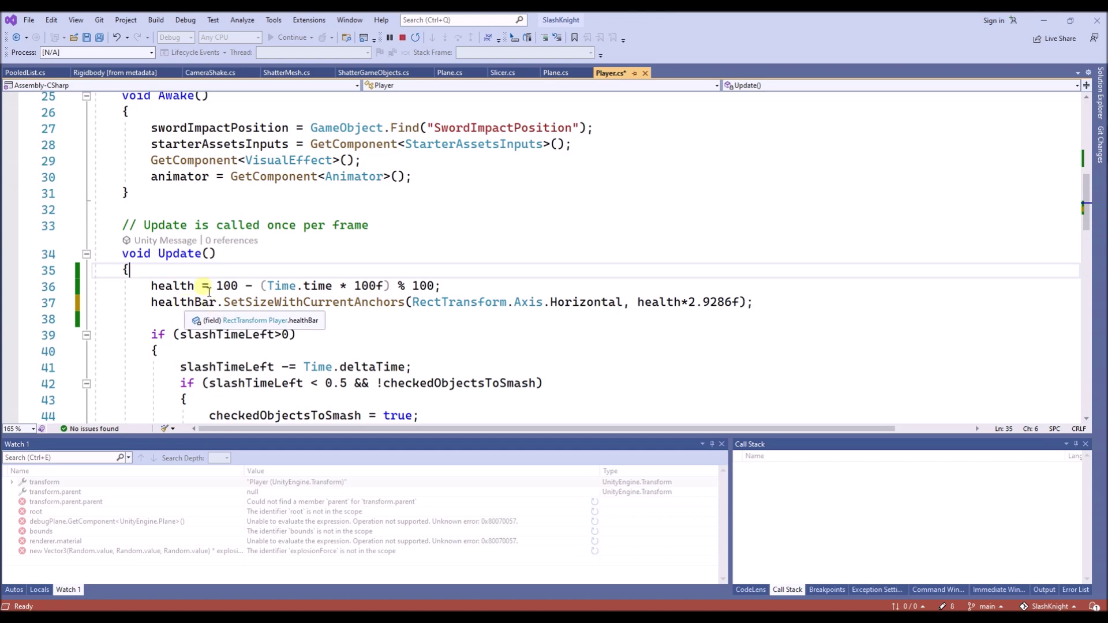
click(86, 37)
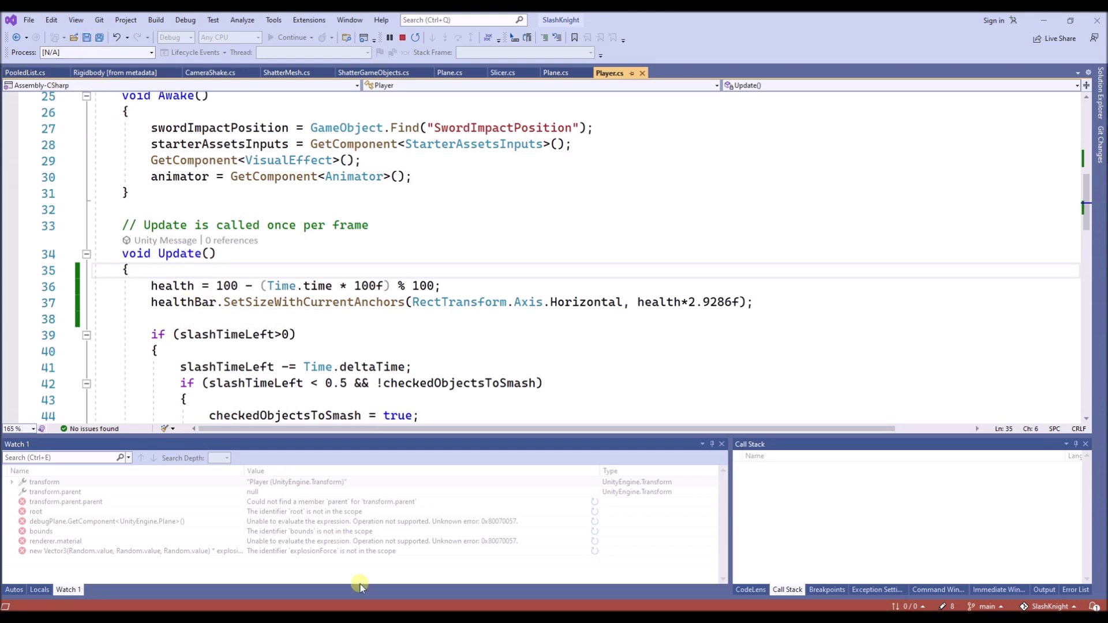
click(300, 560)
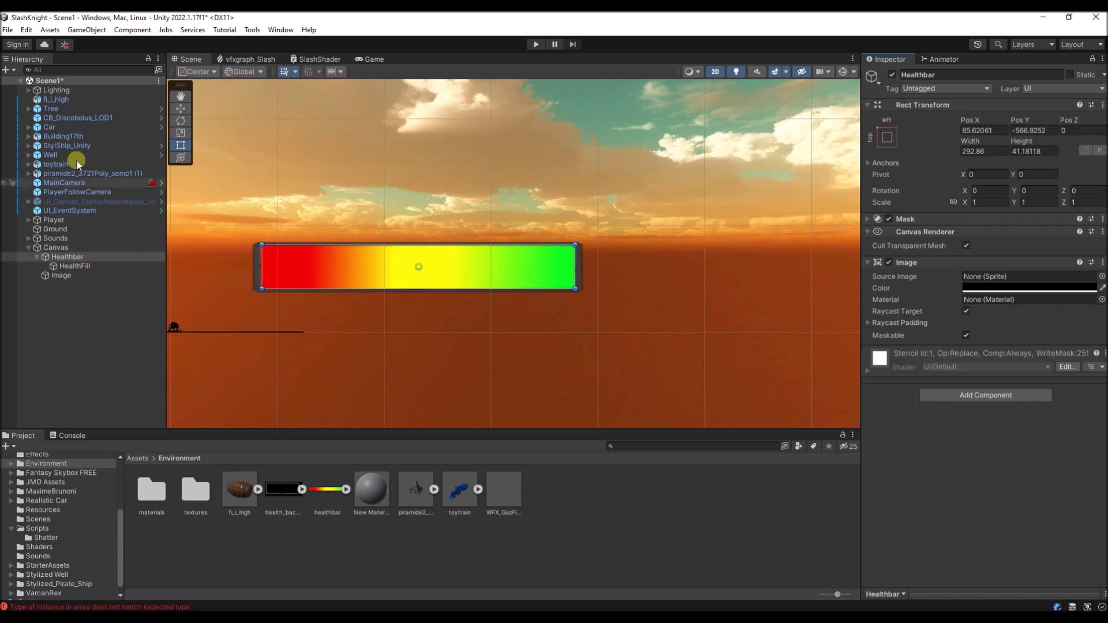
Step: Assign Healthbar to the Player script's Health Bar field and enter Play mode
click(49, 219)
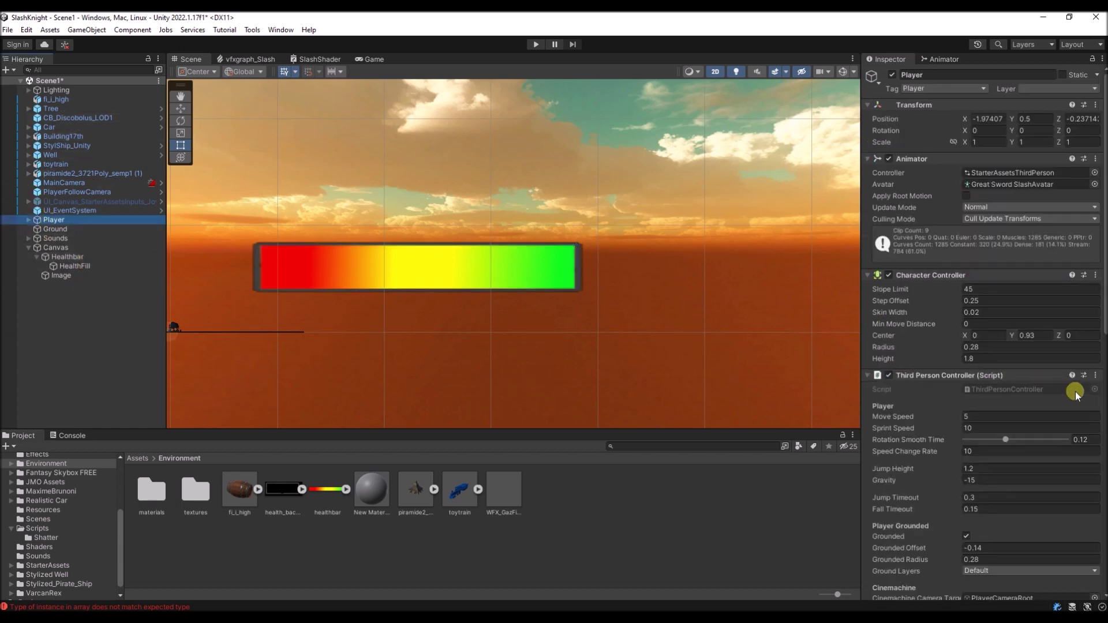
scroll(1076, 405, down, 15)
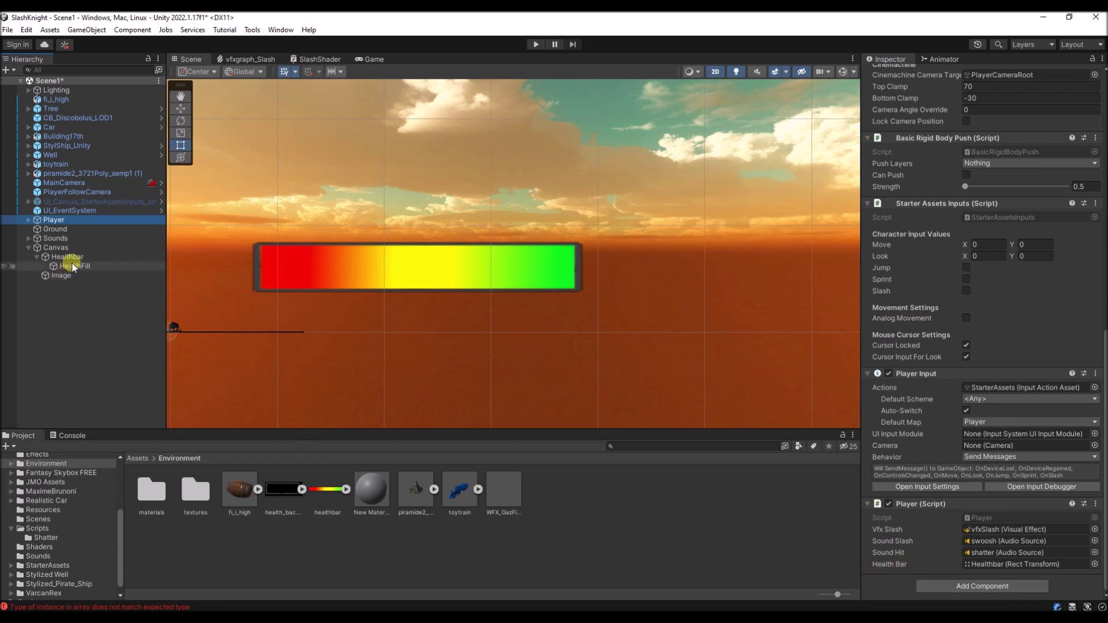
drag(67, 257, 1025, 566)
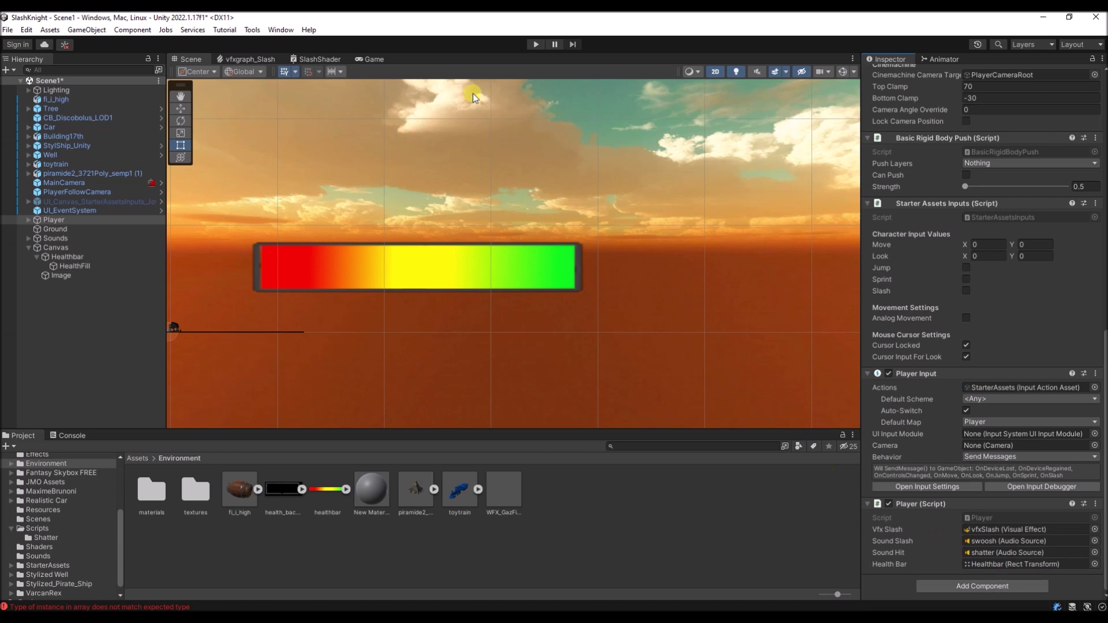
click(534, 44)
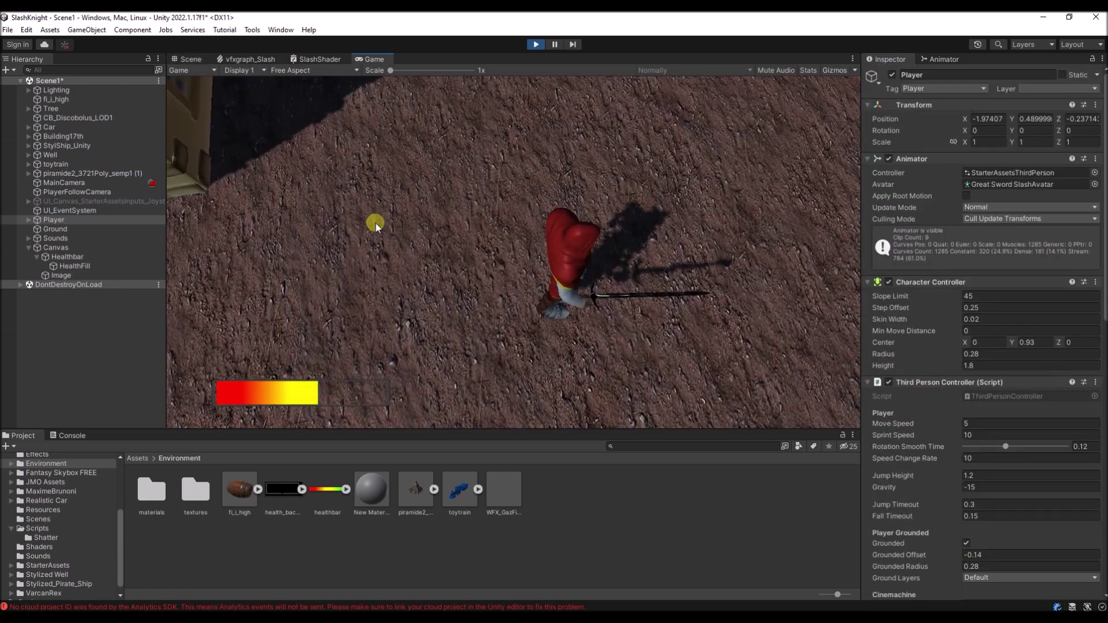
Step: Run the knight forward across the terrain with W while the health bar's fill changes
key(w)
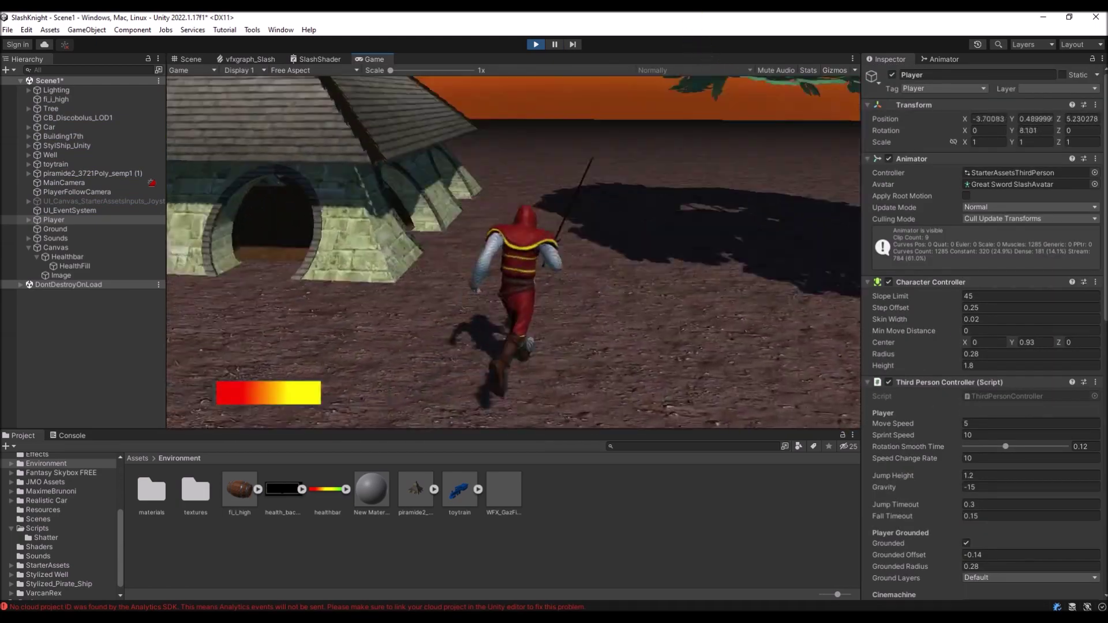
key(w)
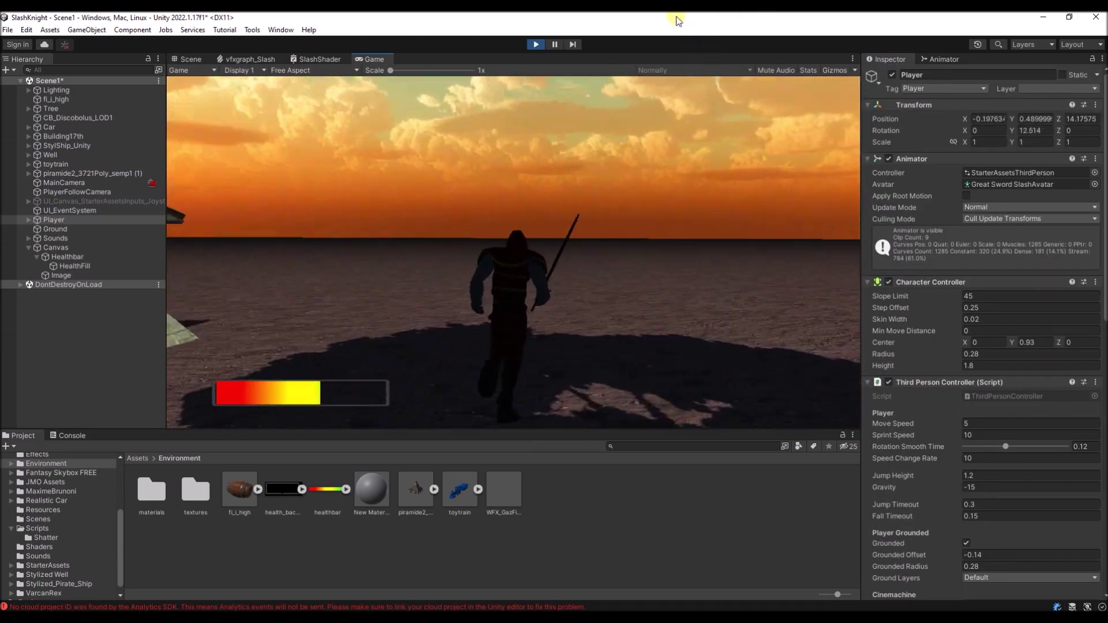
key(w)
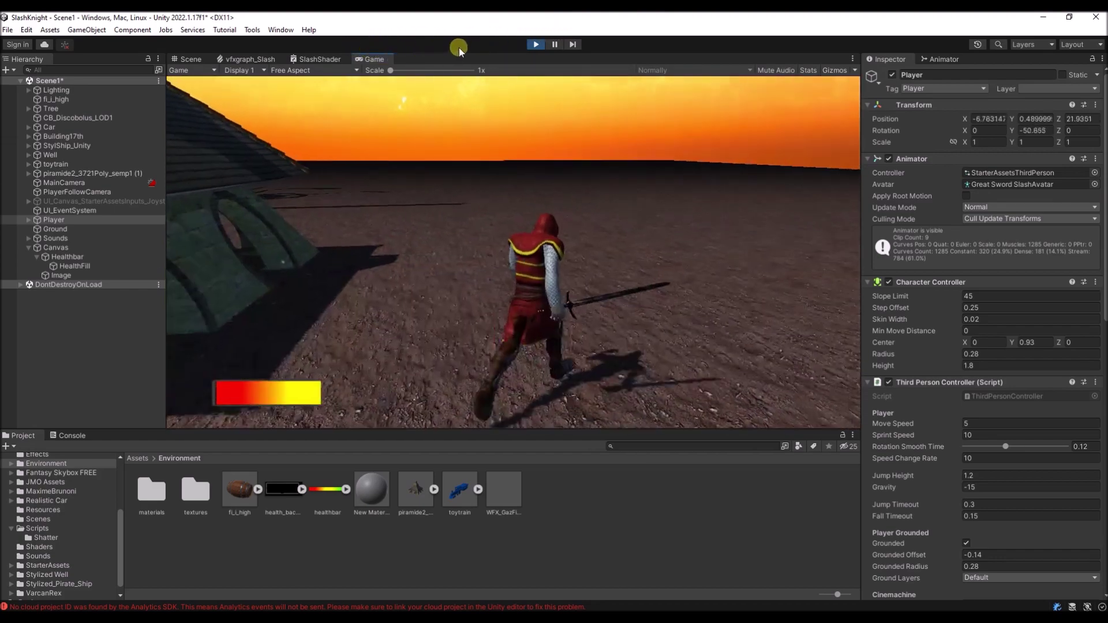
key(w)
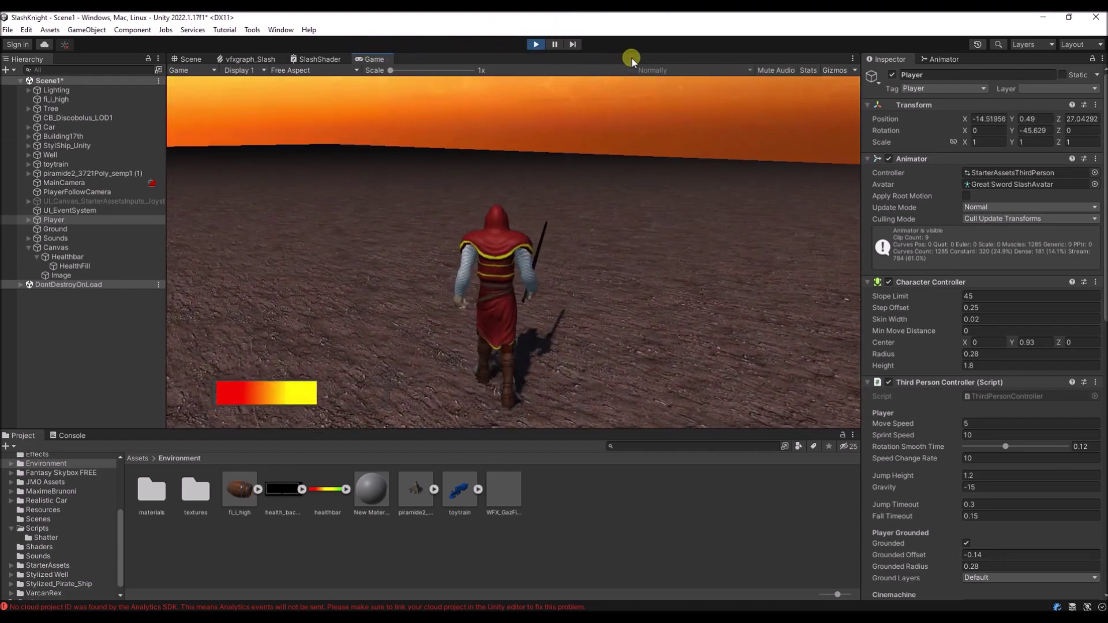